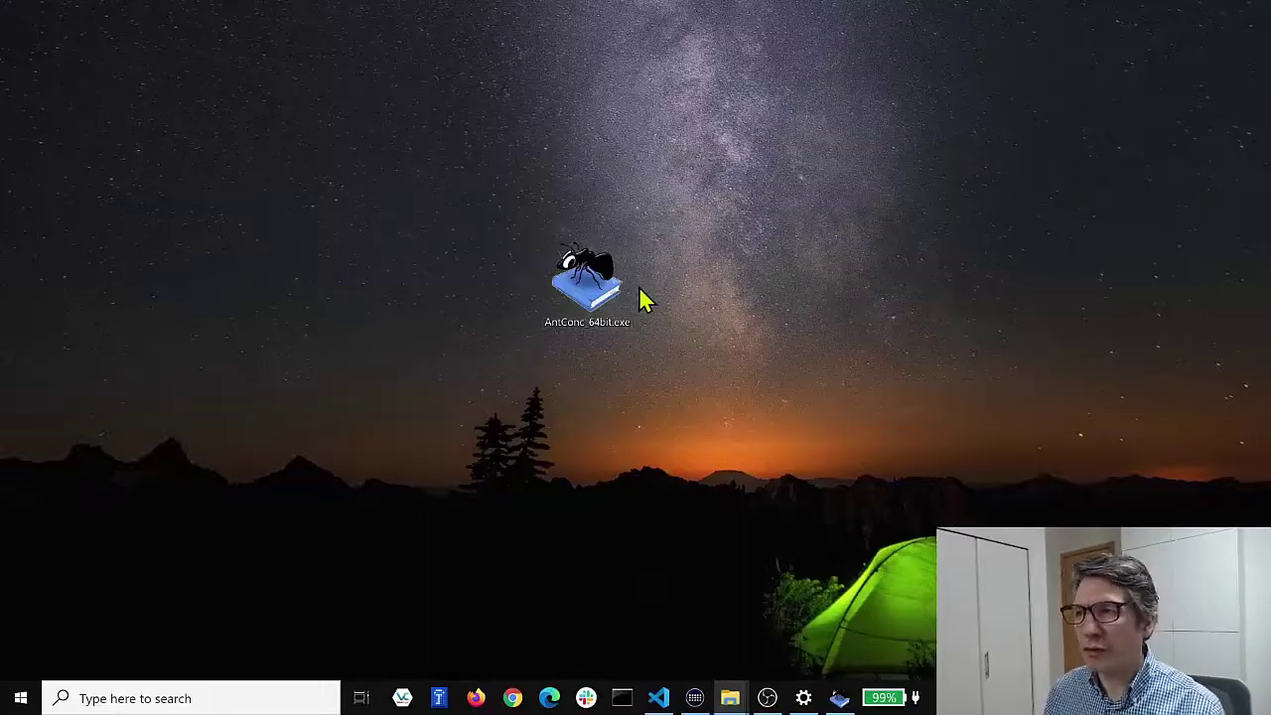
- Bring the AntConc window to the front from the taskbar
left_click(839, 698)
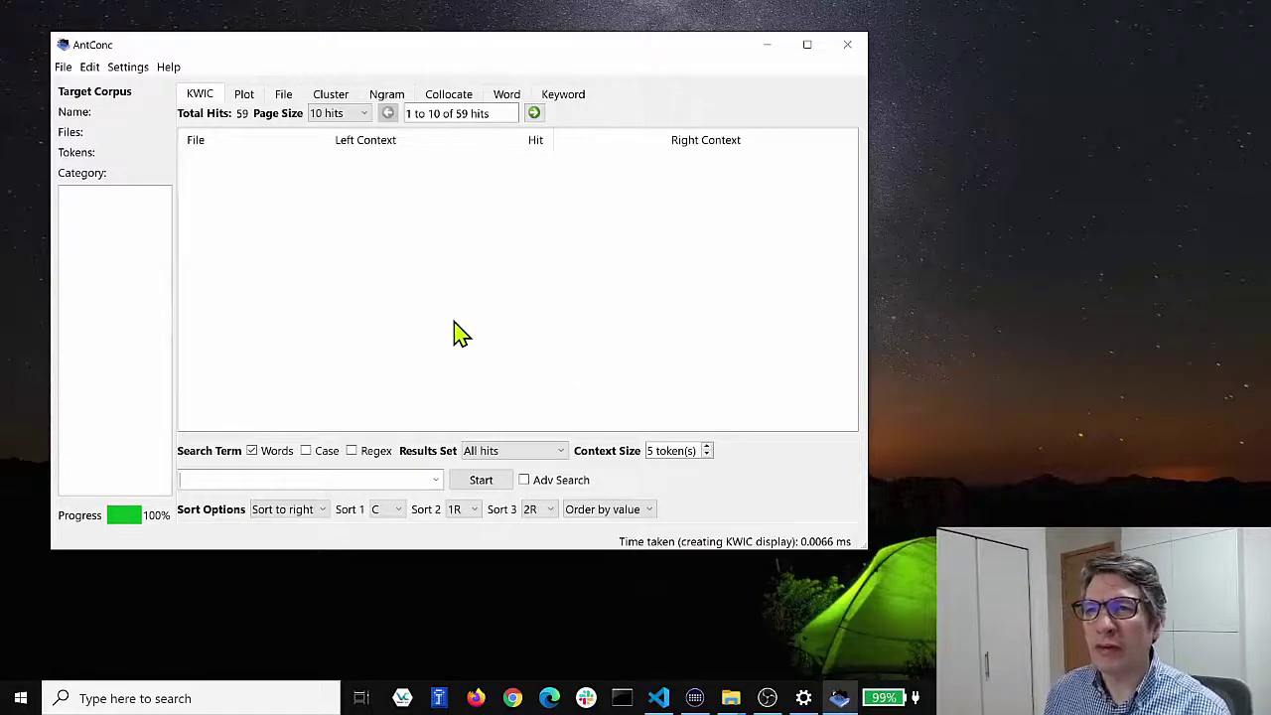
- Load the pre-built AmE06_J_learned.db corpus as the target corpus through the Corpus Manager
left_click(63, 70)
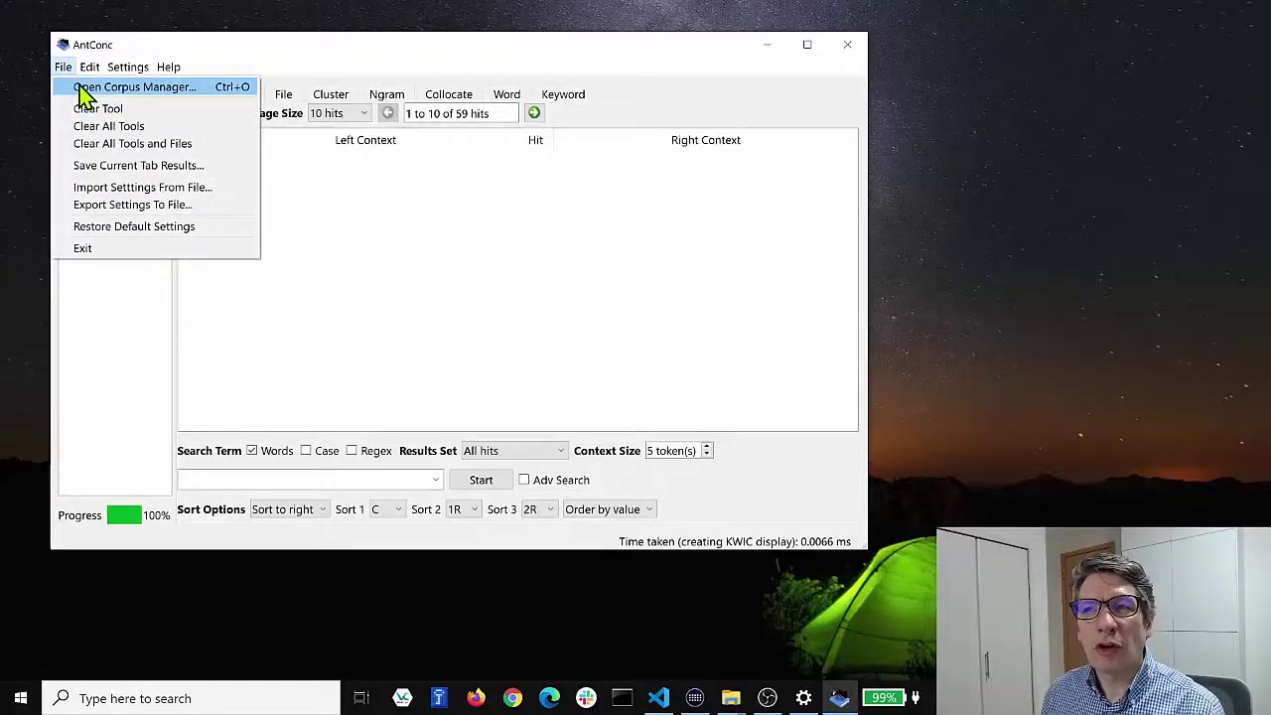
left_click(86, 91)
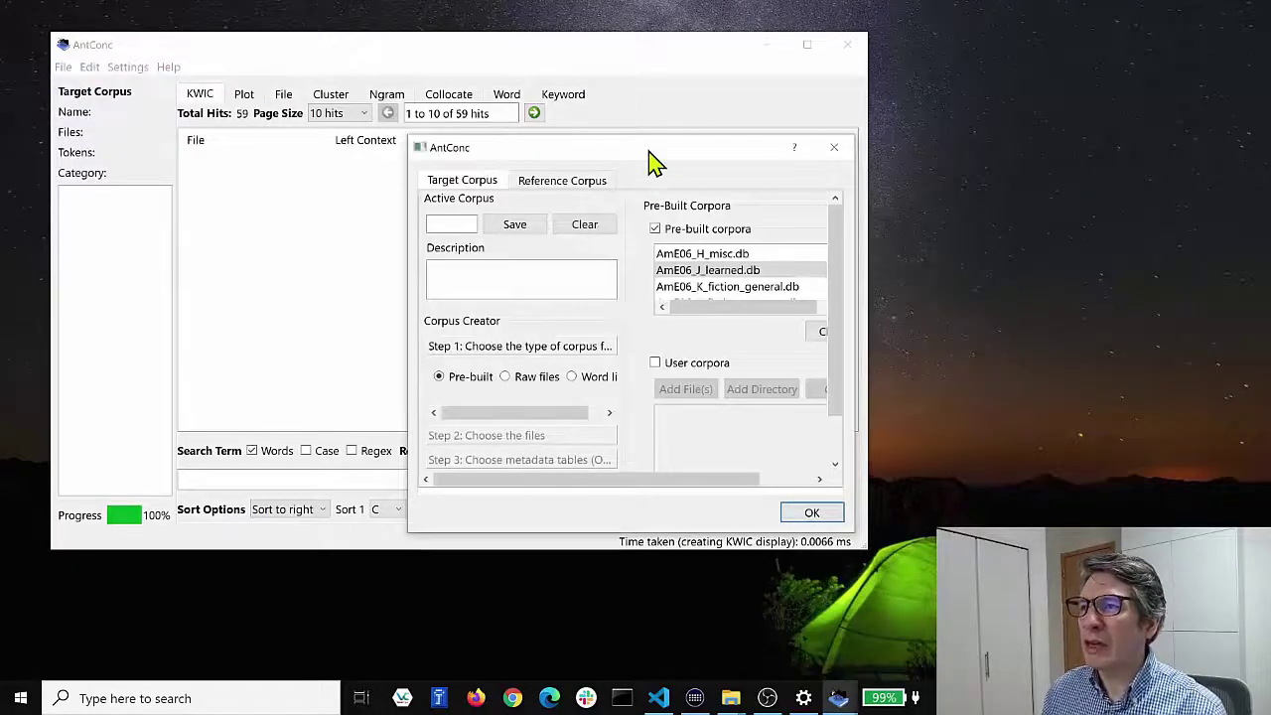
left_click_drag(652, 164, 430, 86)
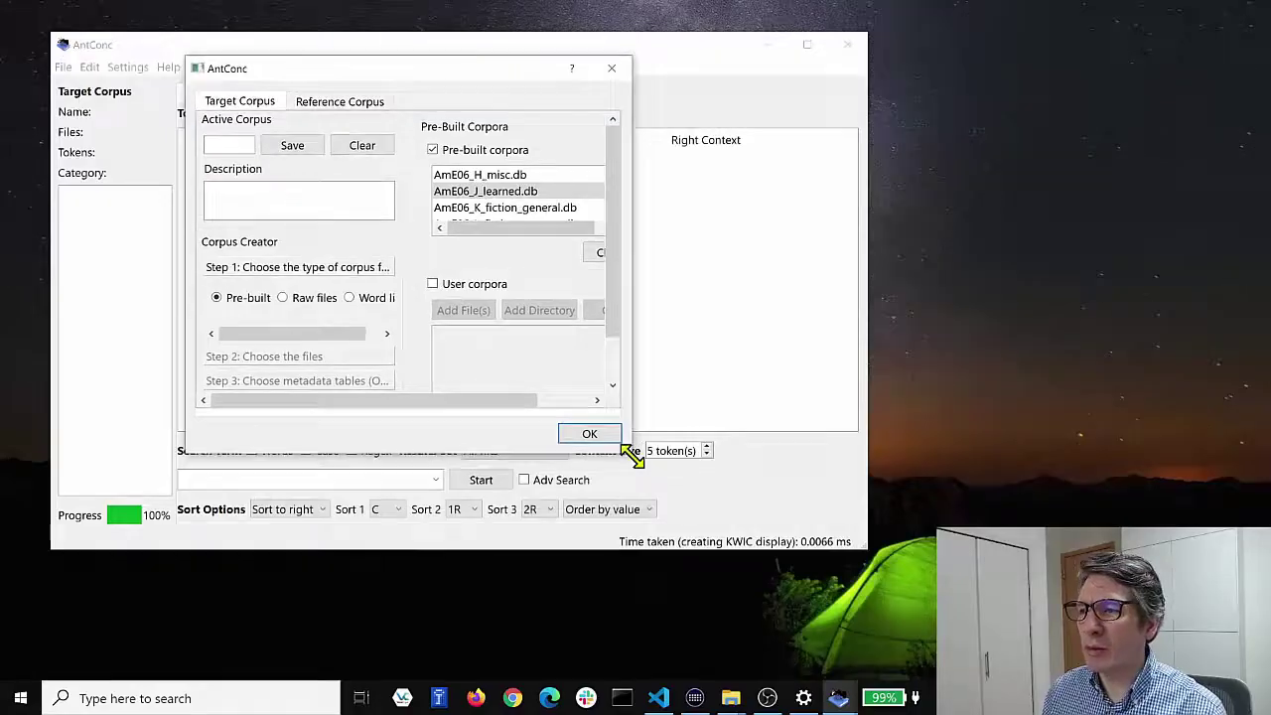
left_click_drag(629, 450, 907, 620)
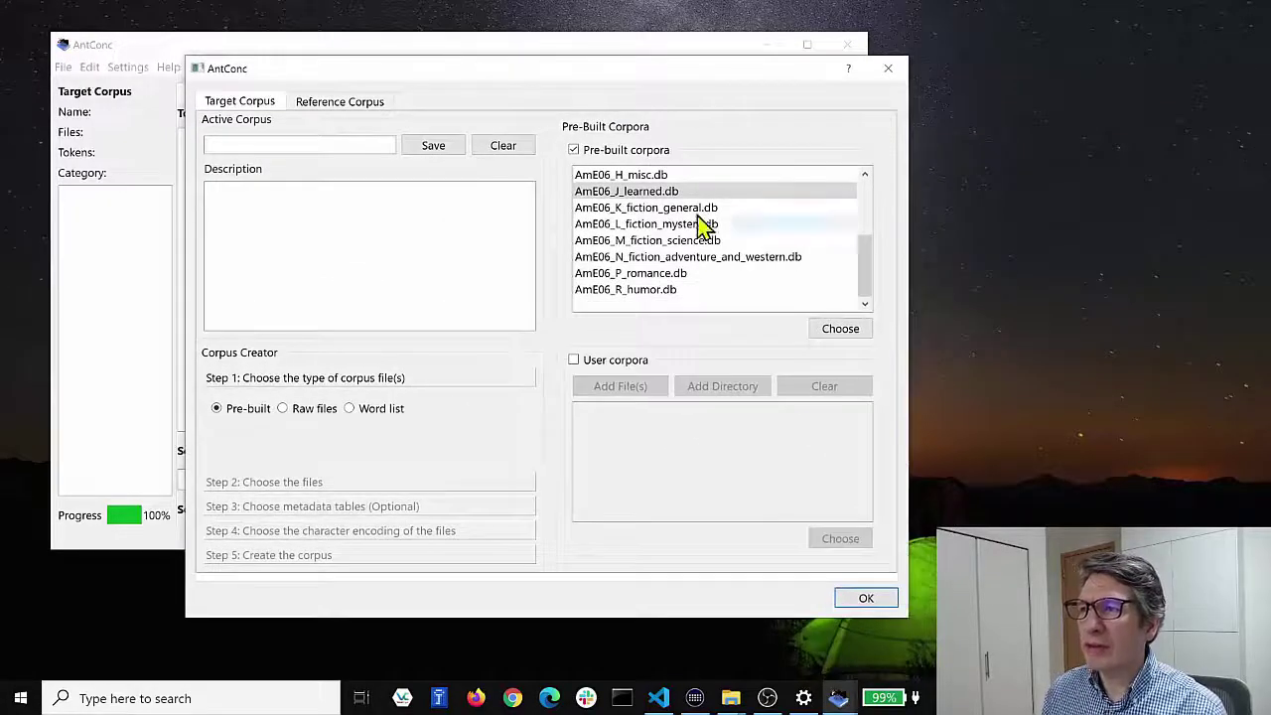
left_click(648, 195)
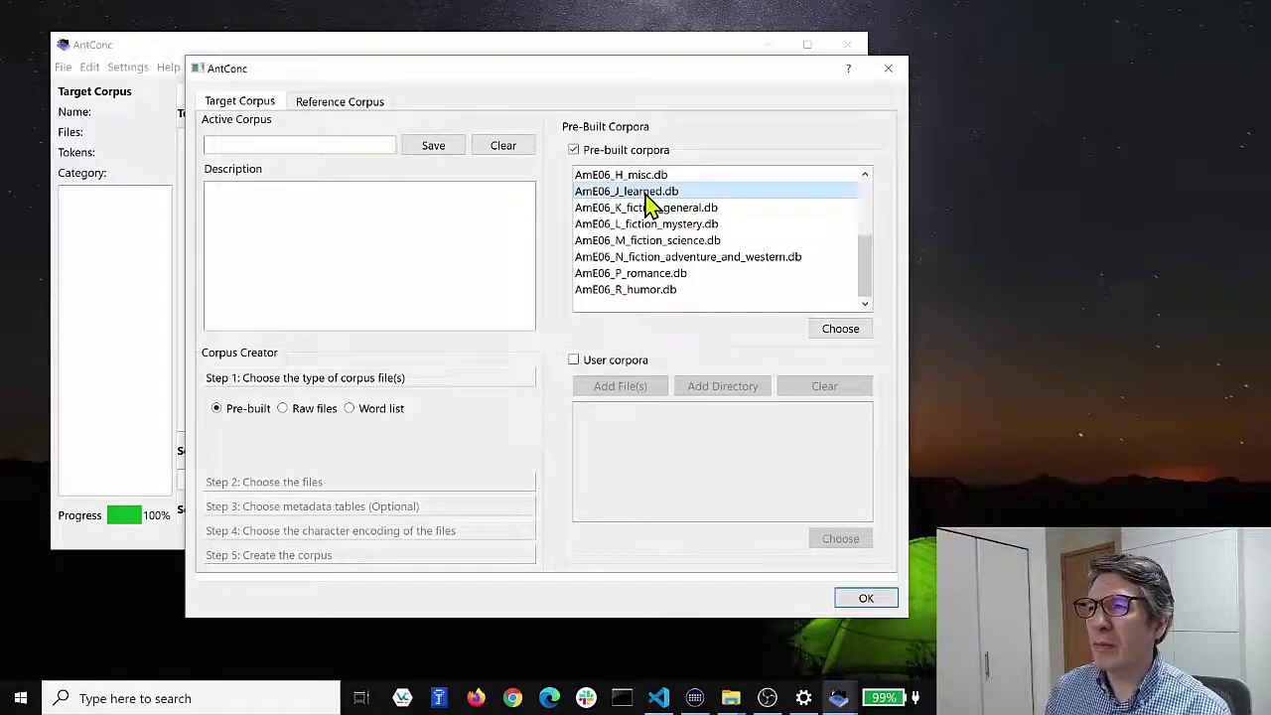
double_click(648, 194)
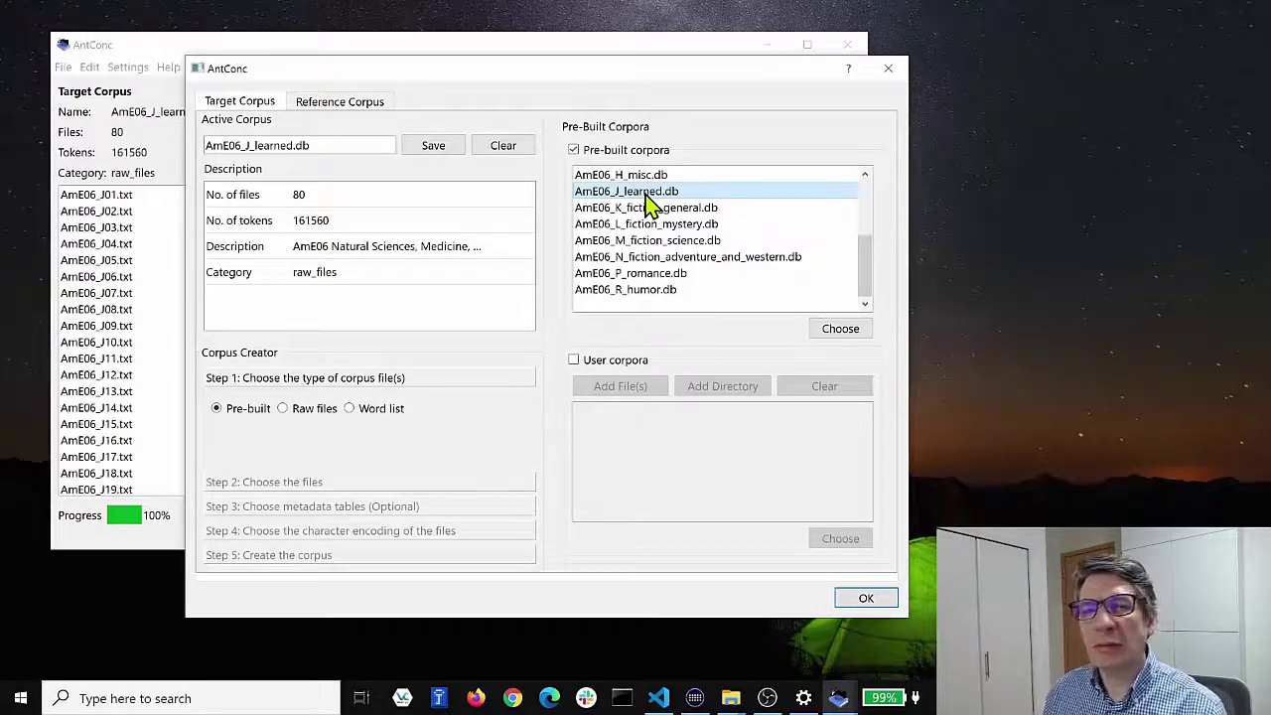
left_click(869, 598)
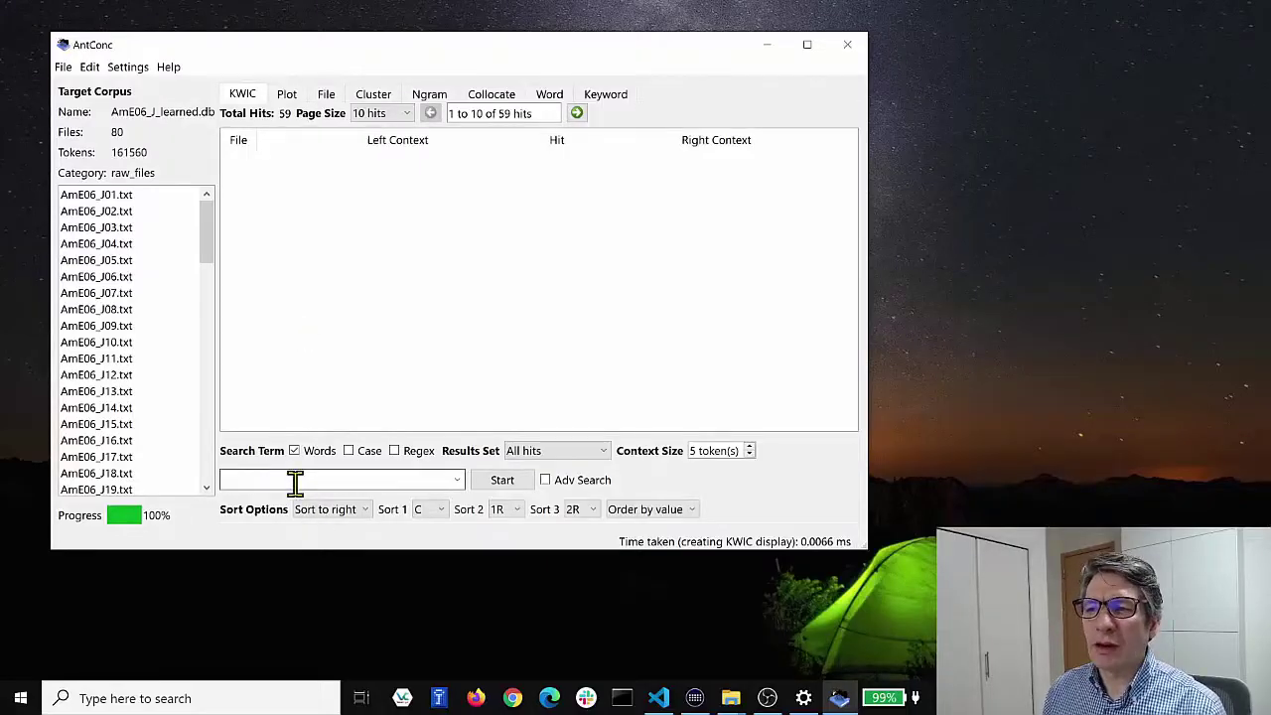
- Run a KWIC concordance search for 'we', returning 523 hits
type("we")
key("Return")
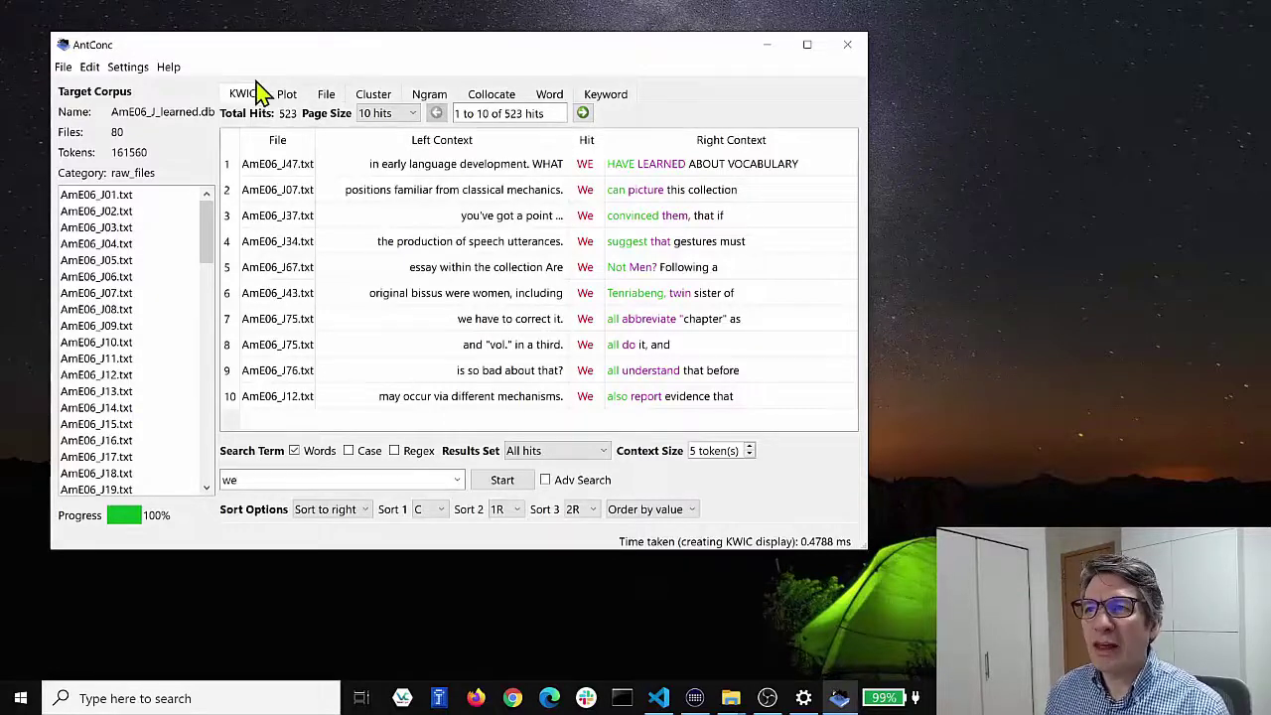
- Generate the 'we' dispersion plot in the Plot tool: 523 hits across 62 files
left_click(286, 94)
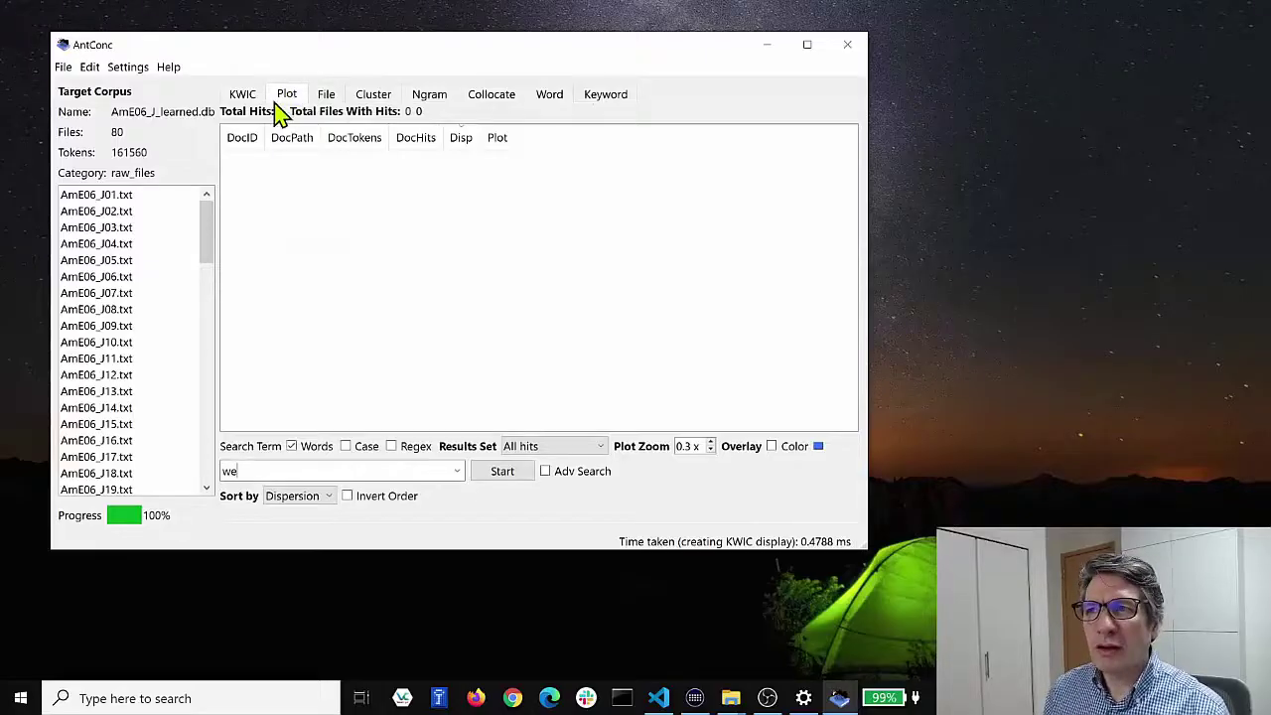
left_click(281, 473)
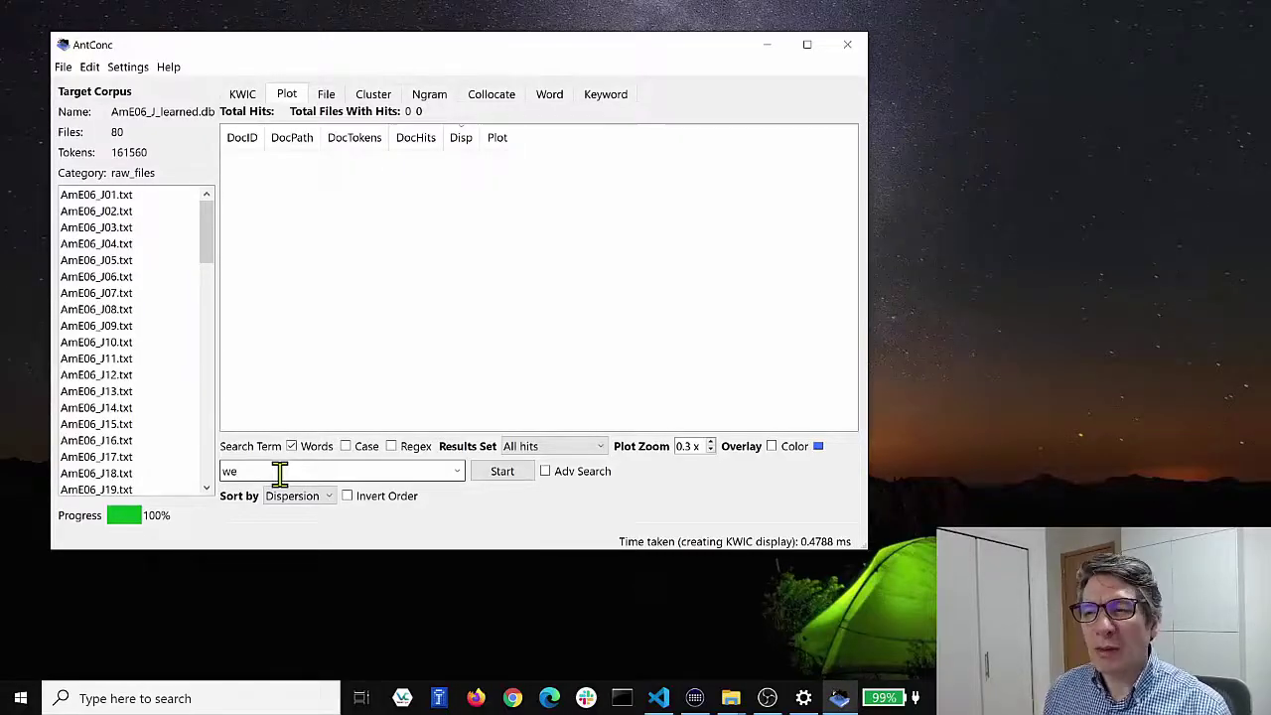
left_click(508, 478)
left_click(502, 471)
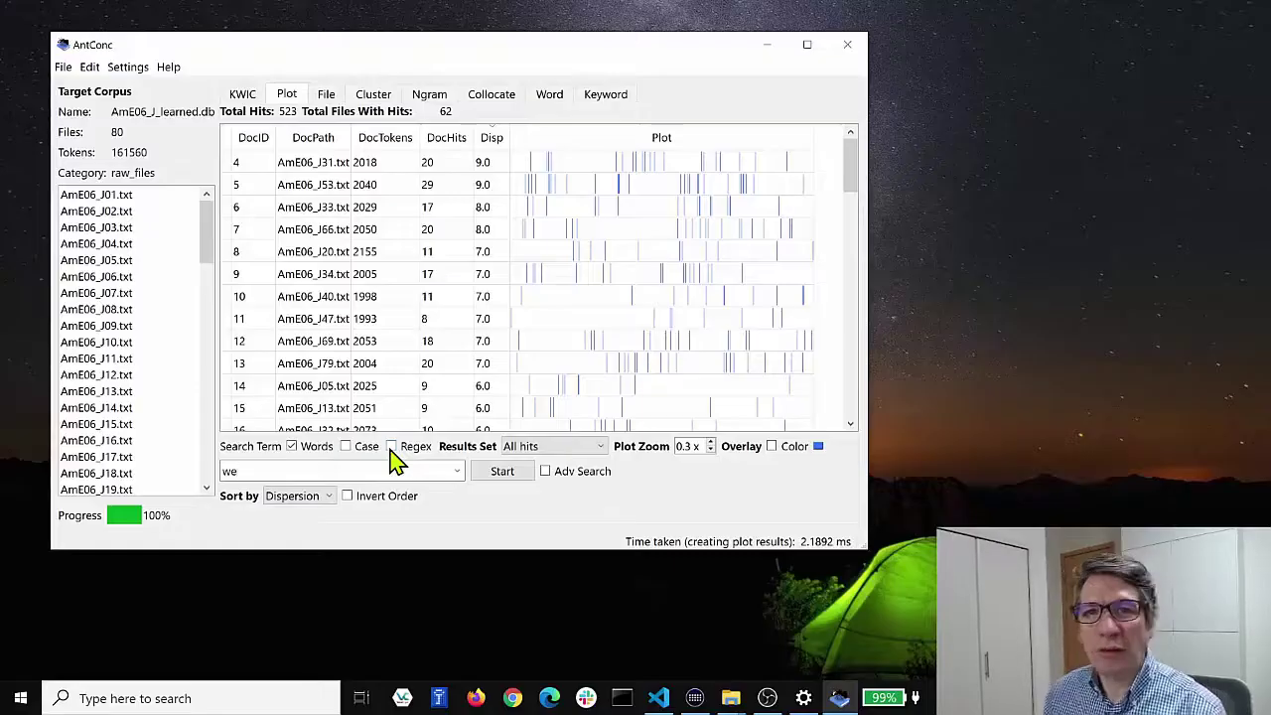
left_click(568, 449)
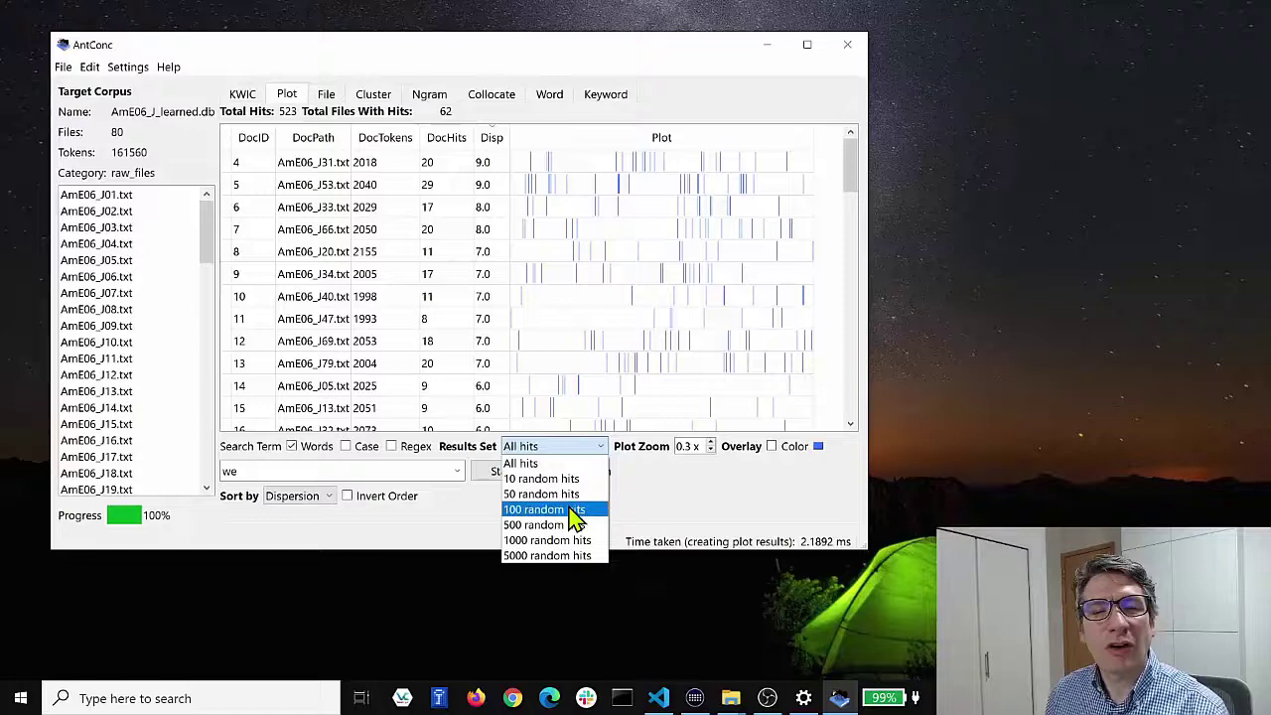
left_click(541, 449)
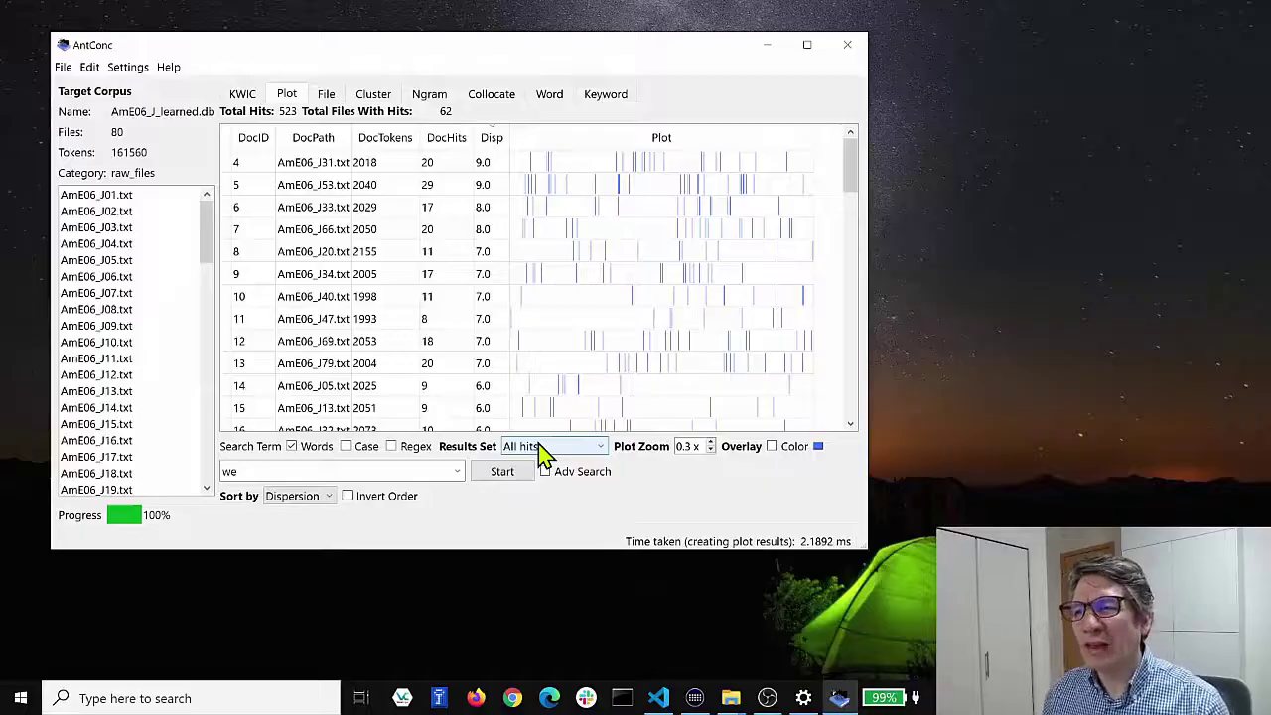
left_click(540, 446)
left_click(539, 446)
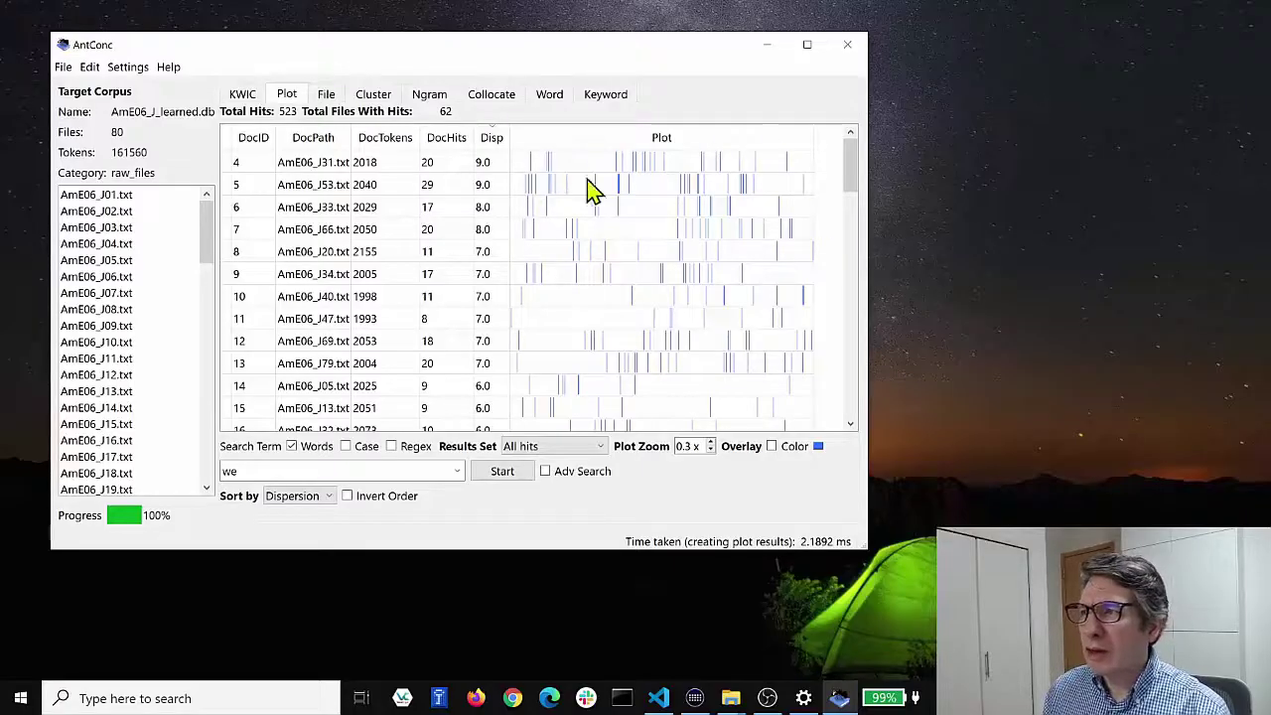
left_click(711, 442)
left_click(711, 443)
left_click(711, 443)
left_click(711, 443)
left_click(711, 443)
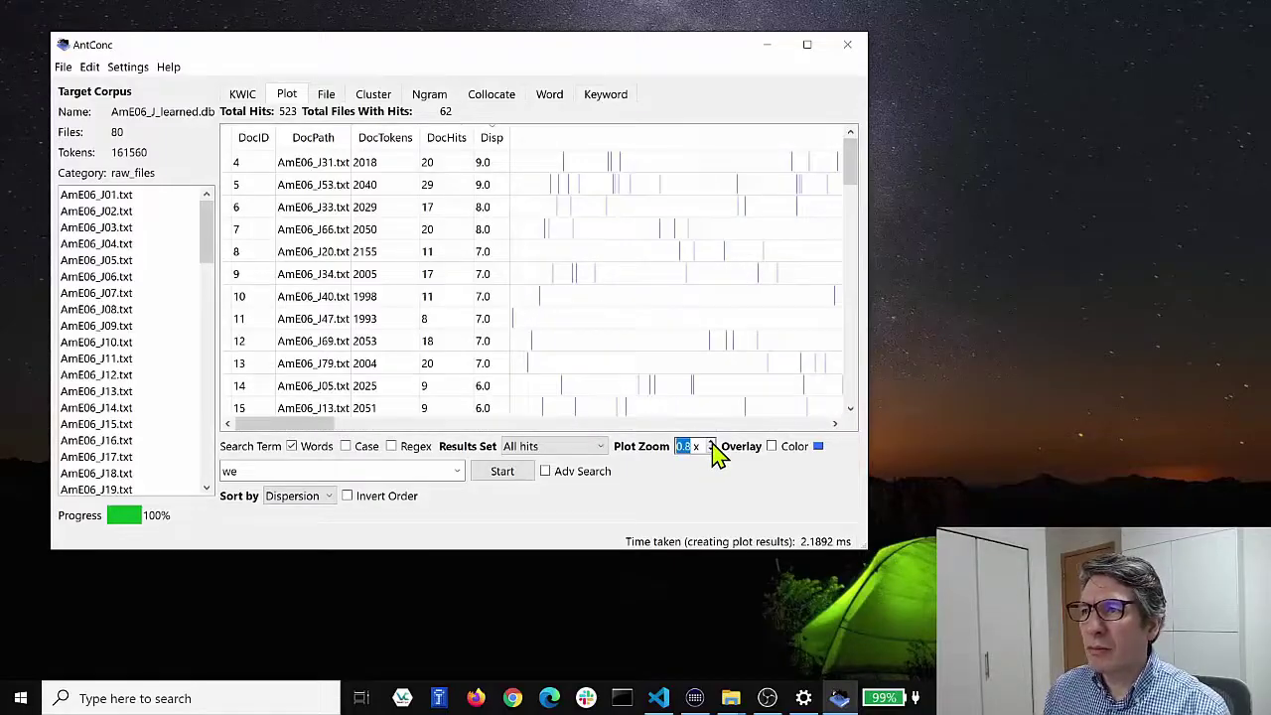
left_click(711, 443)
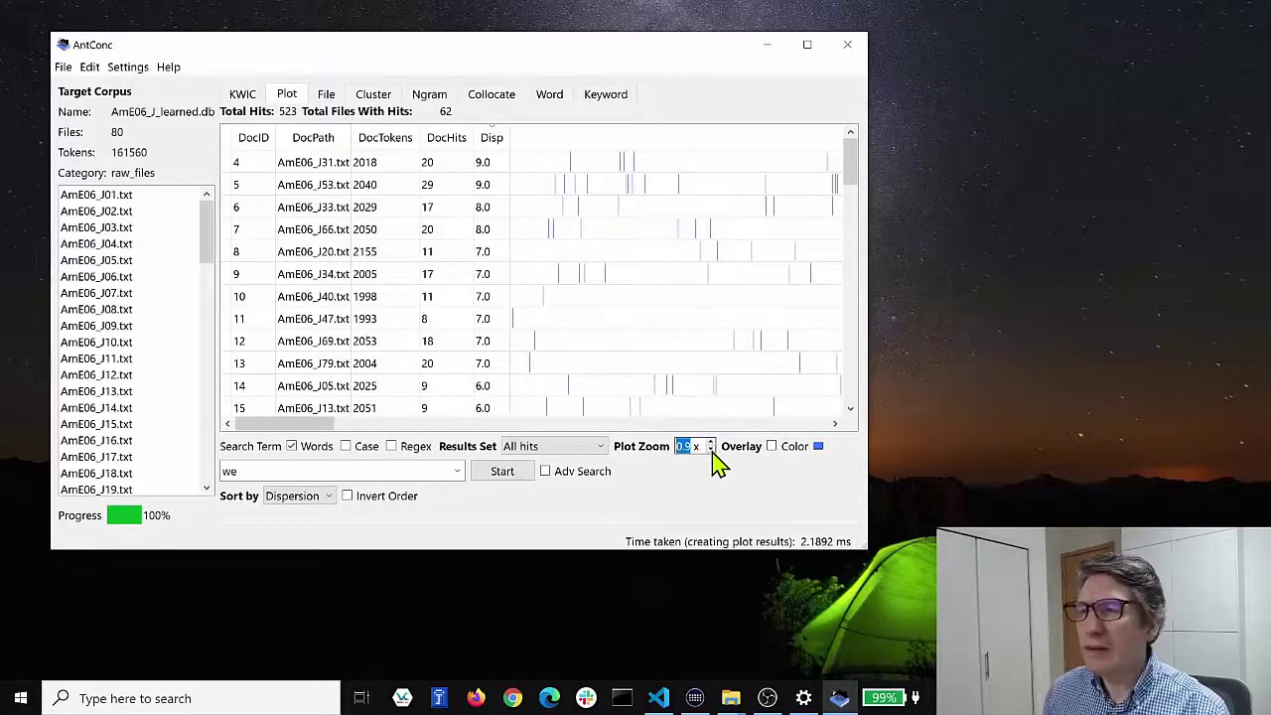
left_click(711, 451)
left_click(711, 450)
left_click(711, 450)
left_click(711, 450)
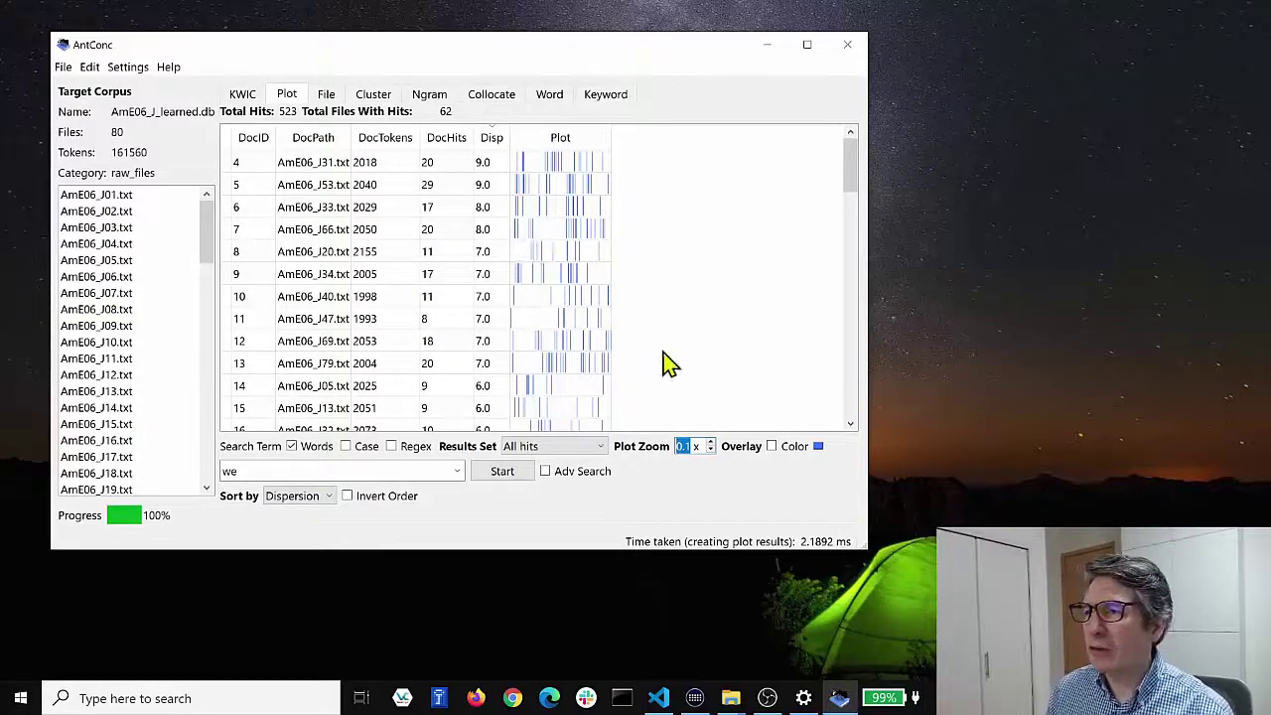
left_click(711, 443)
left_click(711, 443)
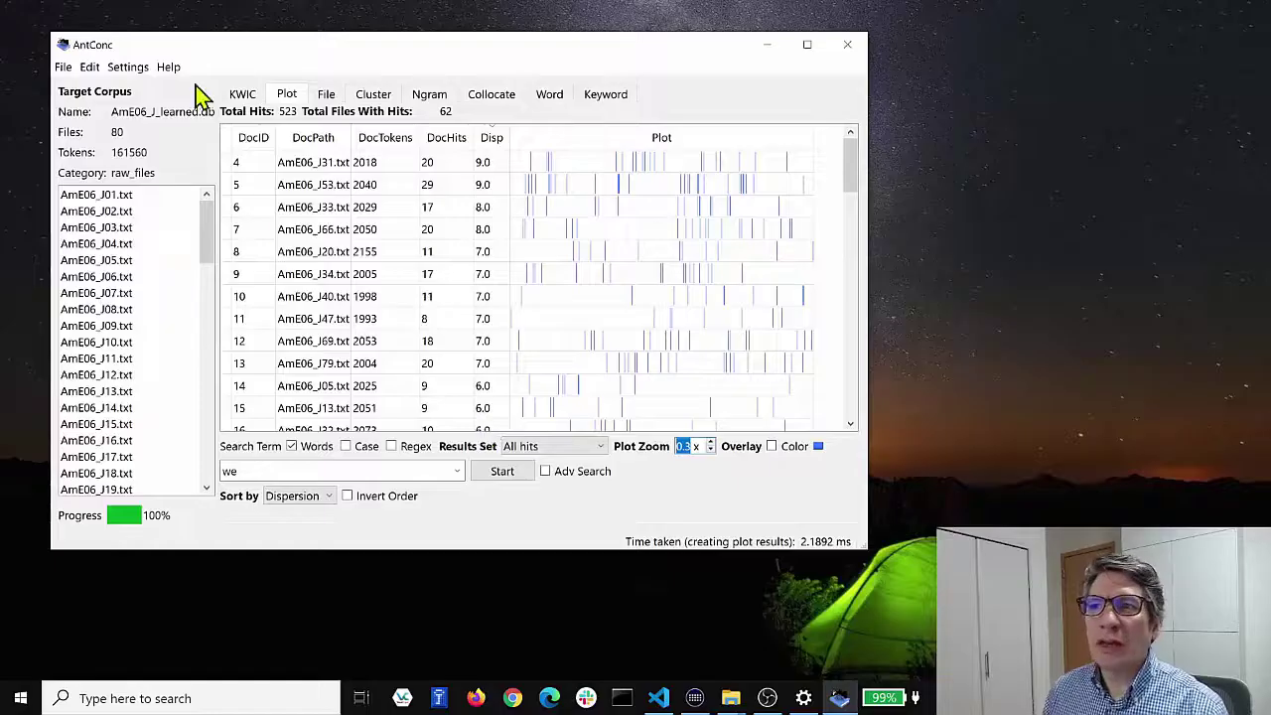
- Change the Plot tool's dispersion measure from Range to Juilland's D and apply it
left_click(136, 77)
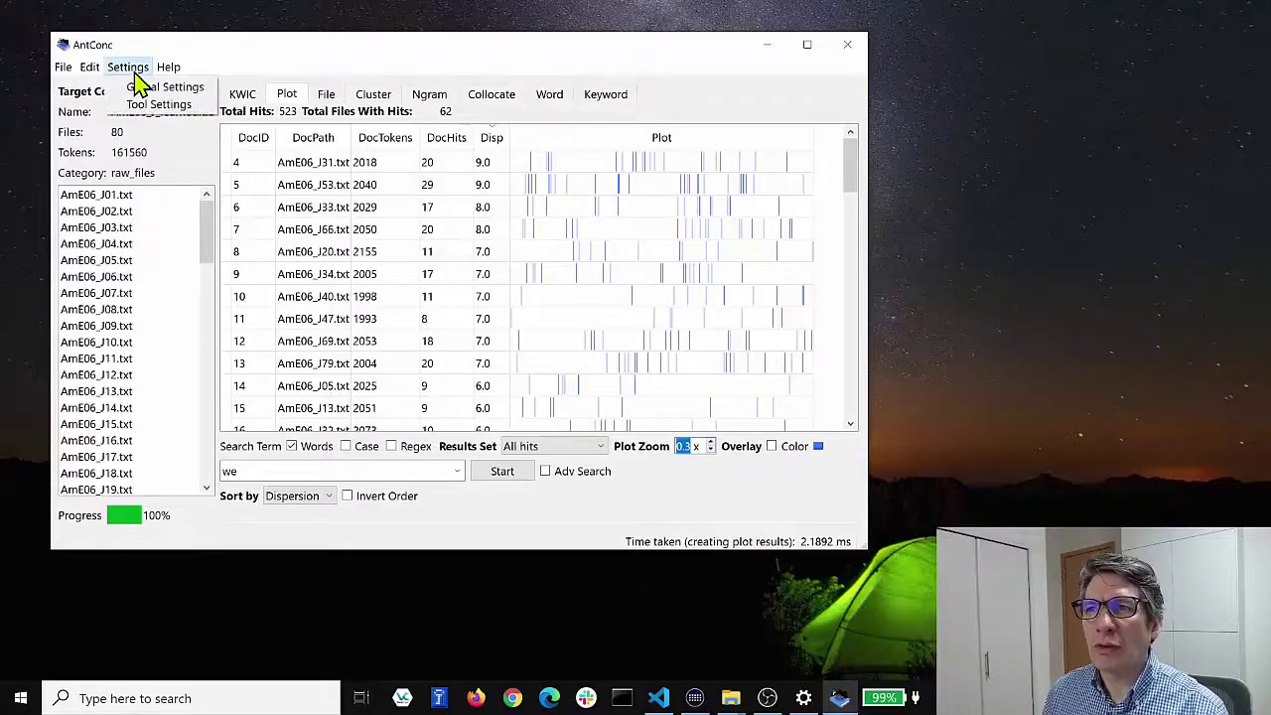
left_click(144, 103)
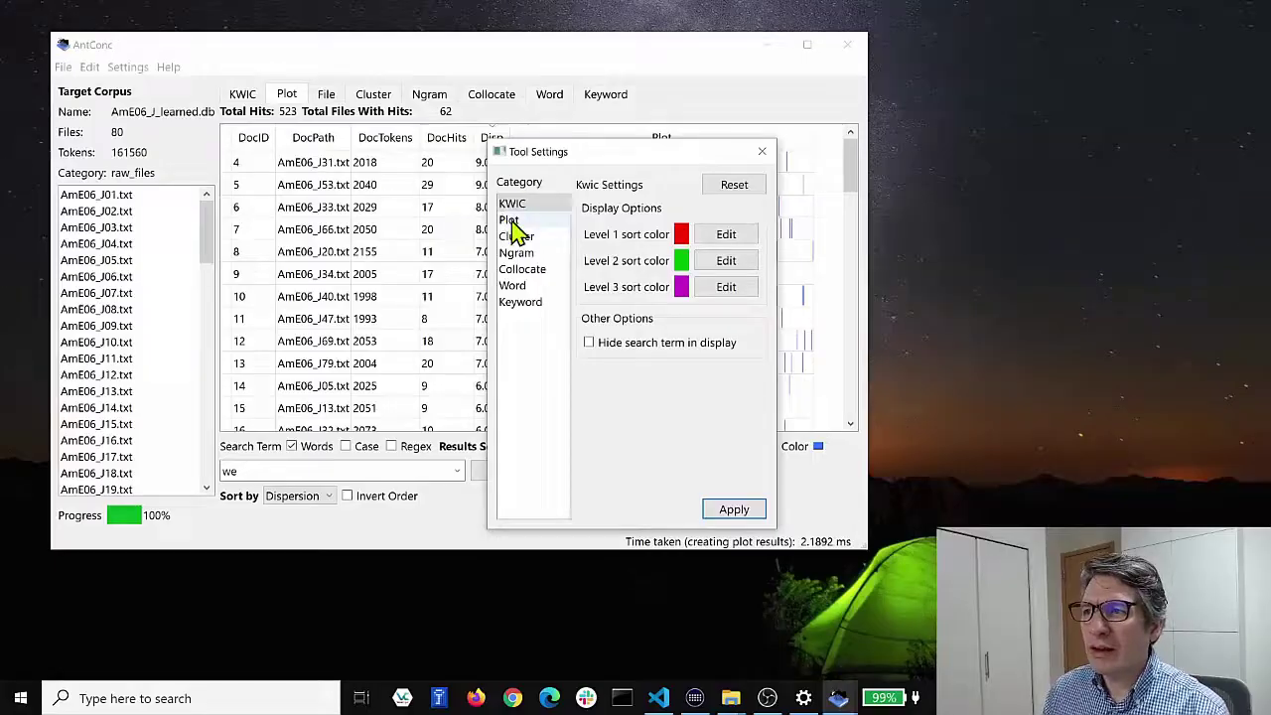
left_click(508, 220)
left_click_drag(693, 159, 549, 138)
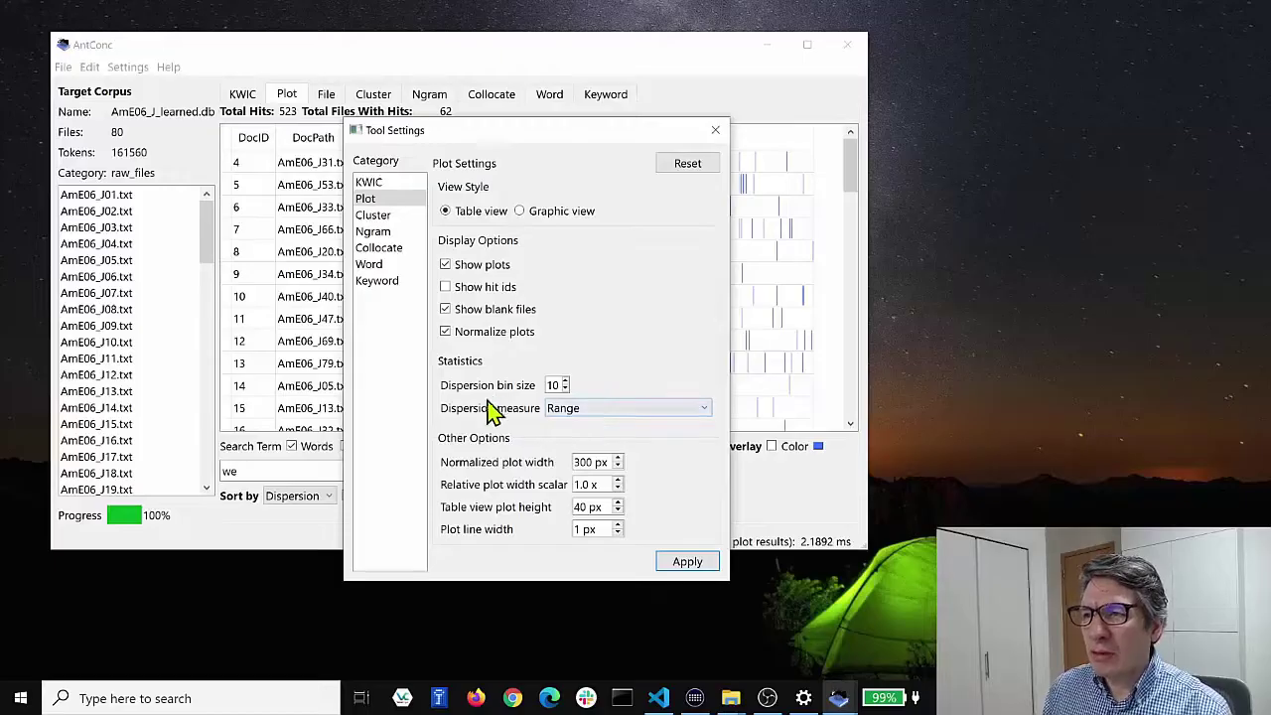
left_click(597, 417)
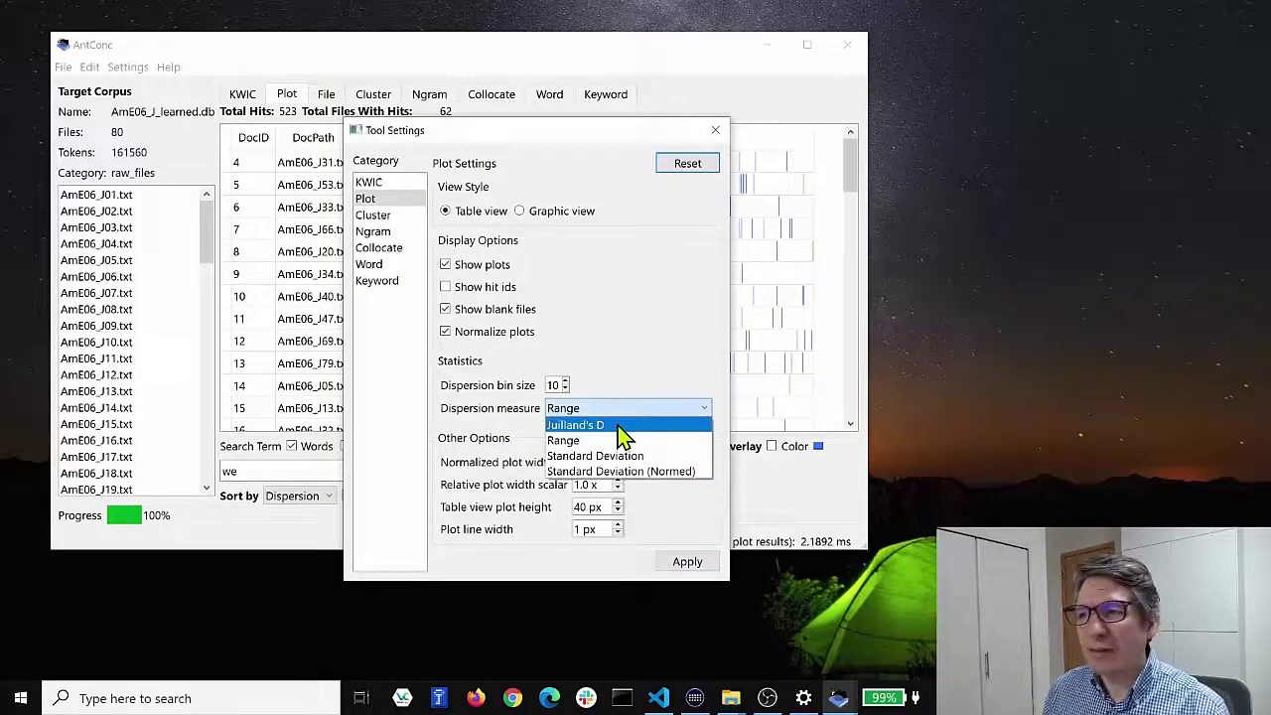
left_click(622, 425)
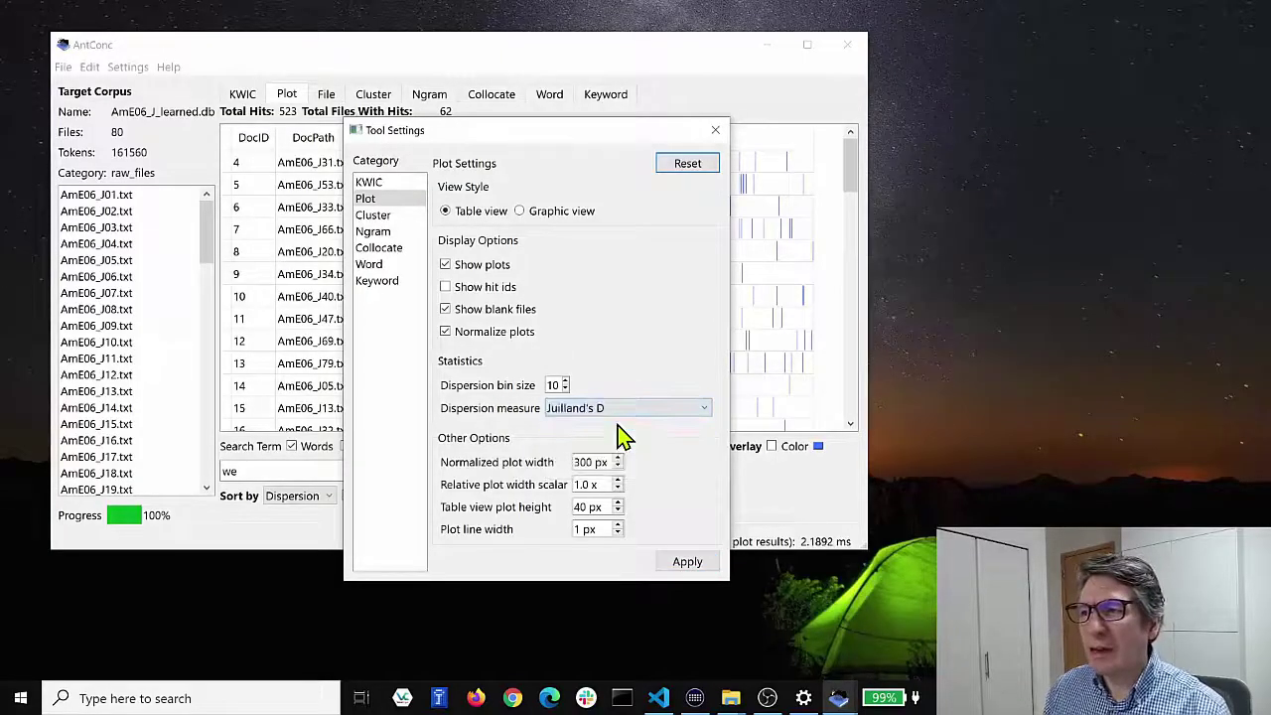
left_click(687, 563)
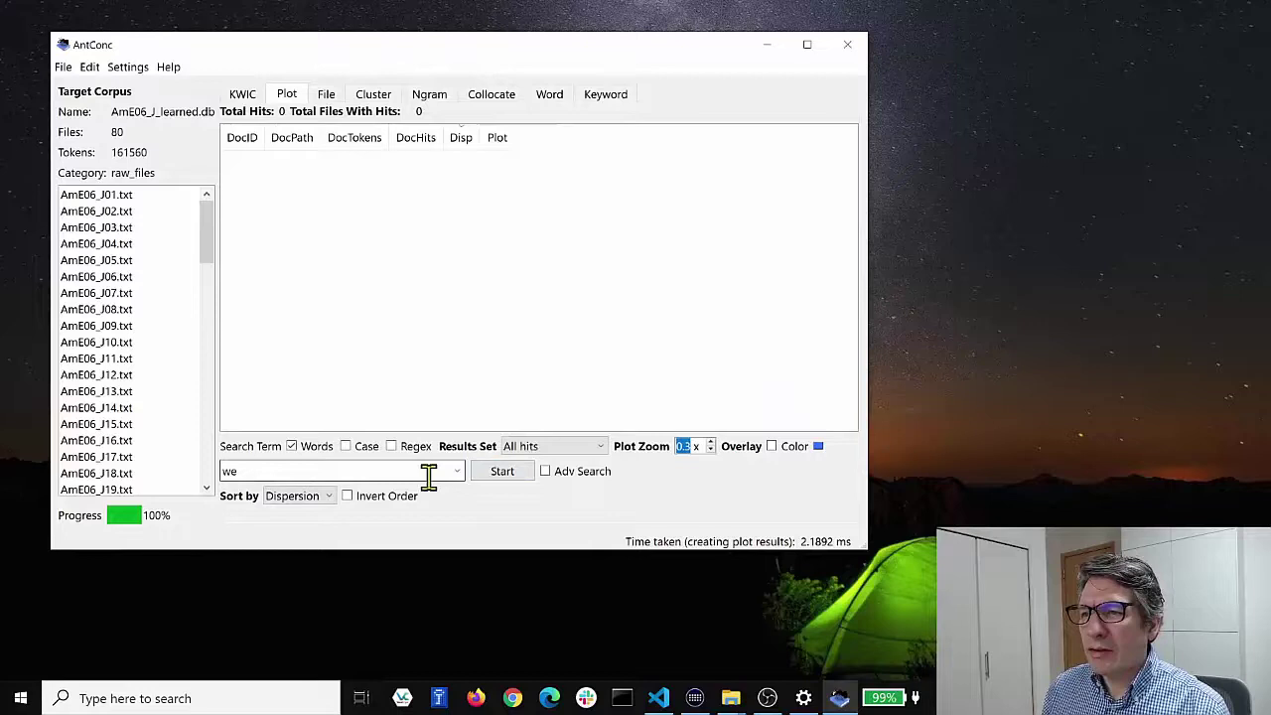
left_click(494, 476)
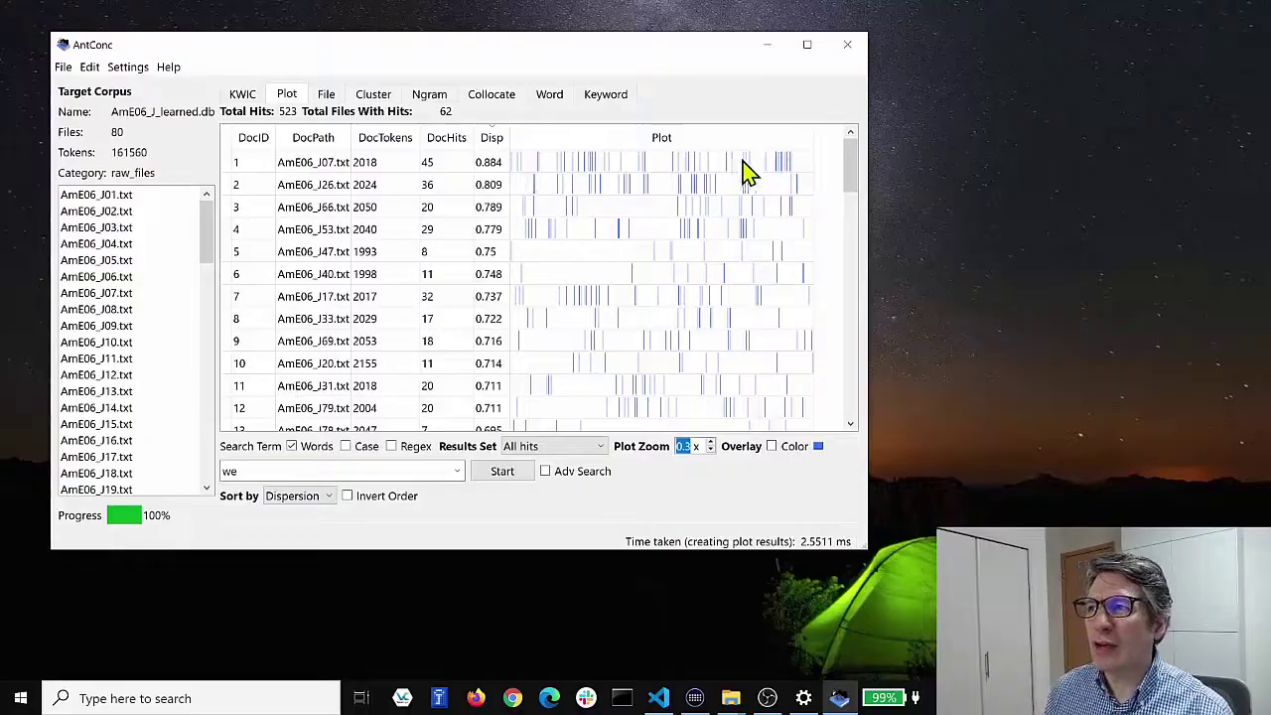
left_click_drag(851, 156, 847, 397)
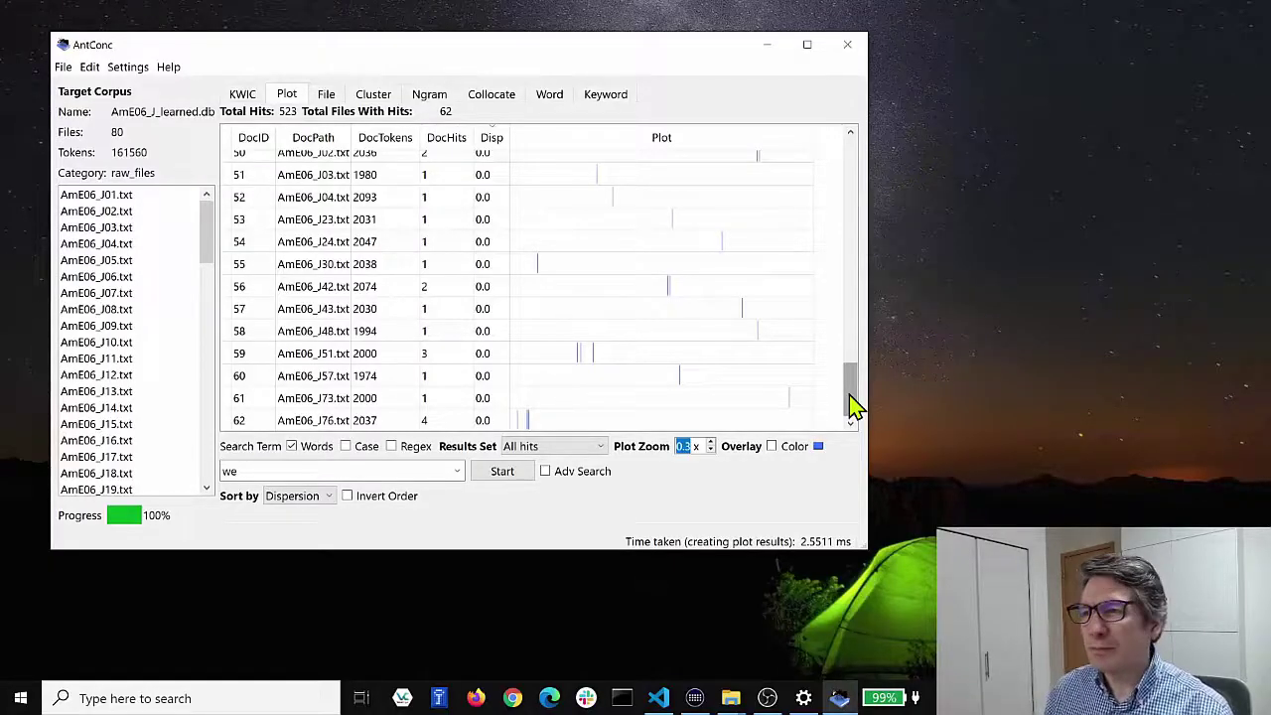
left_click_drag(852, 403, 846, 159)
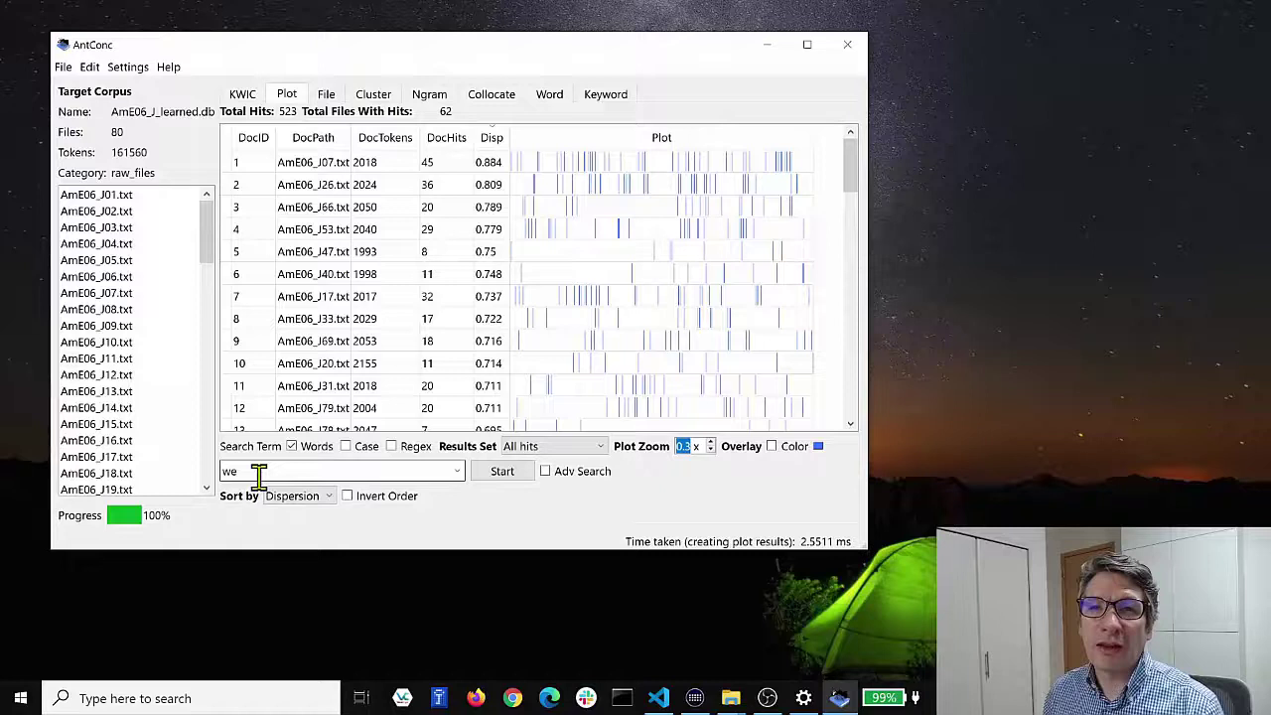
- Plot 'we have', giving 37 hits across 22 files
type("have")
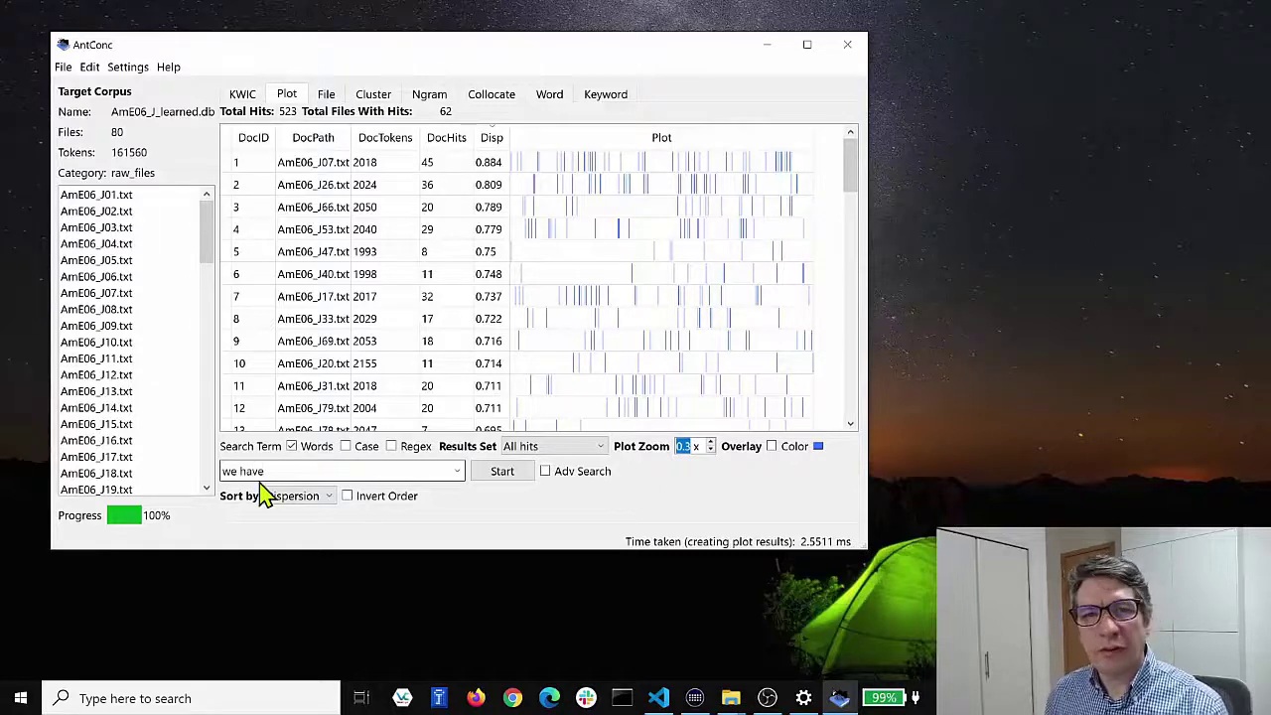
key("Return")
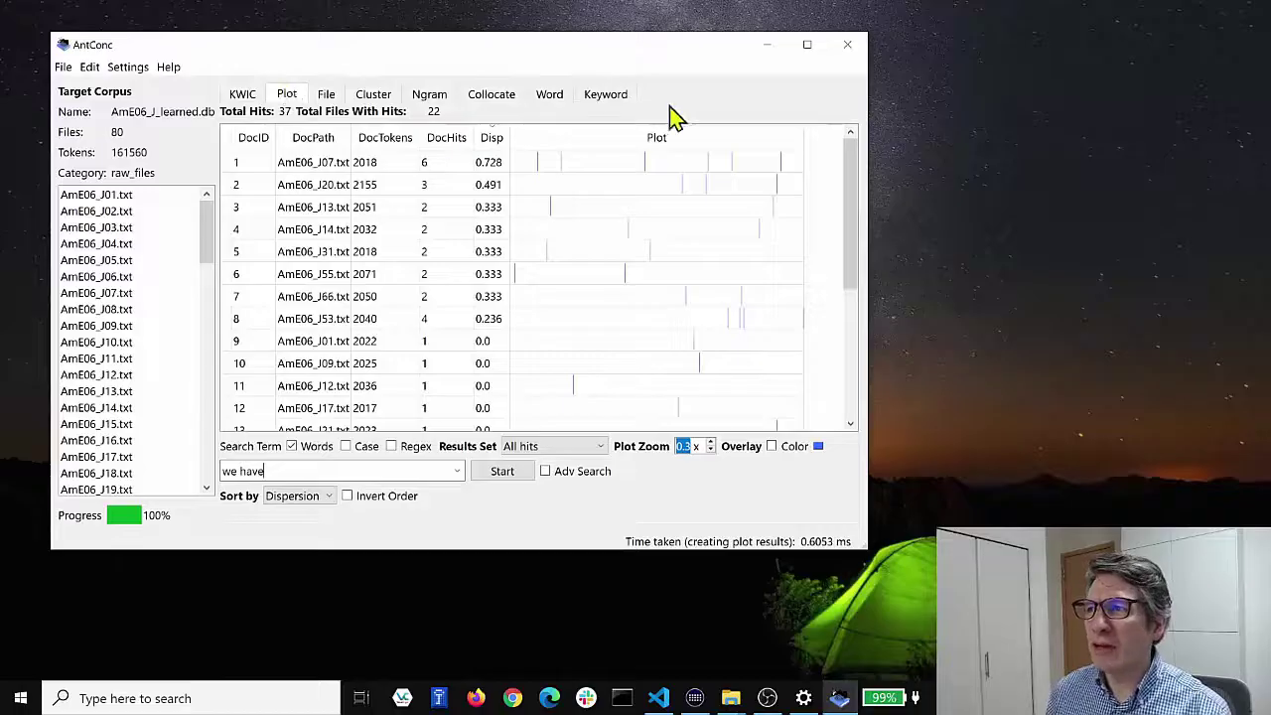
mouse_move(851, 144)
left_mouse_down()
mouse_move(860, 279)
mouse_move(866, 124)
left_mouse_up()
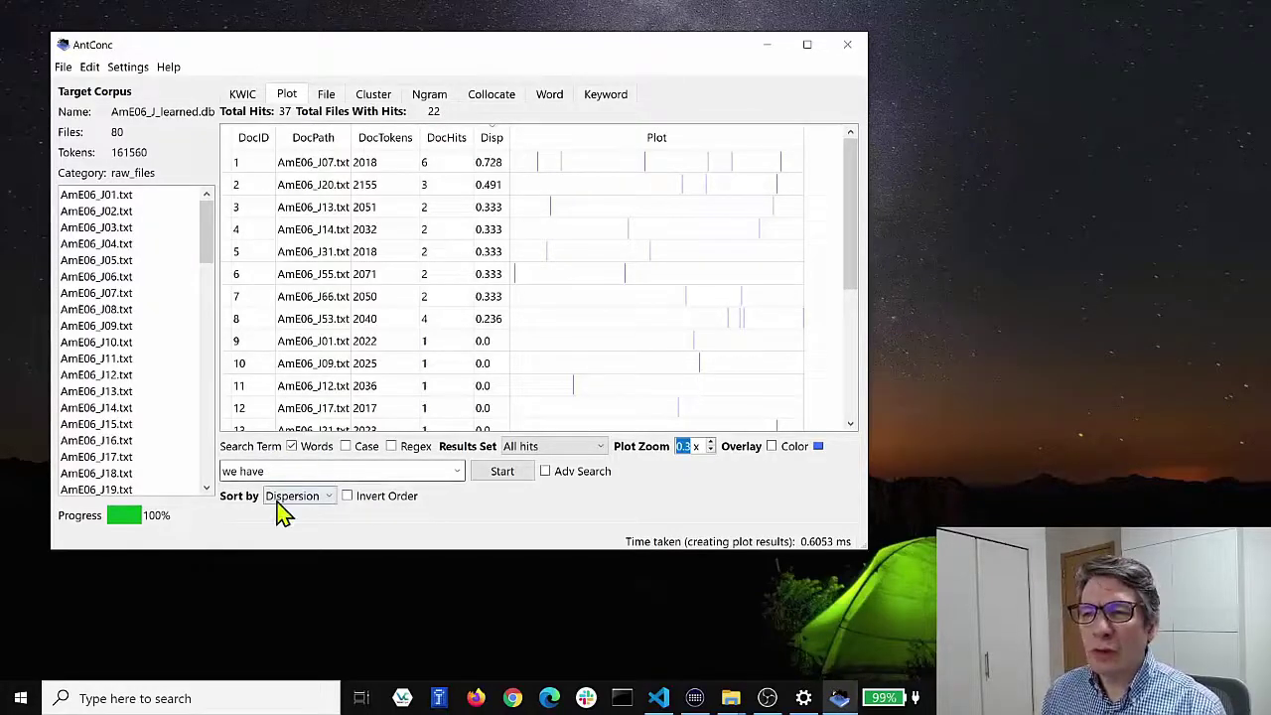
- Try a 'we are' plot, then switch the search back to 'we have'
double_click(254, 471)
type("are")
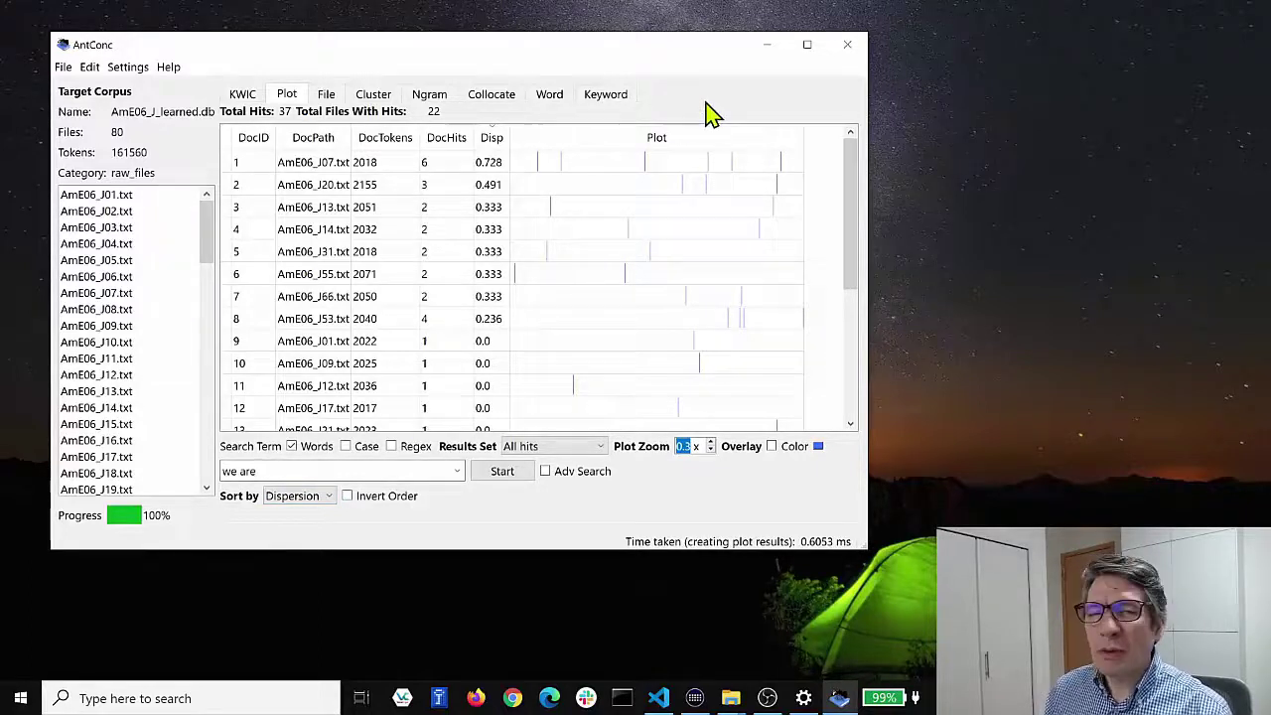
left_click(505, 480)
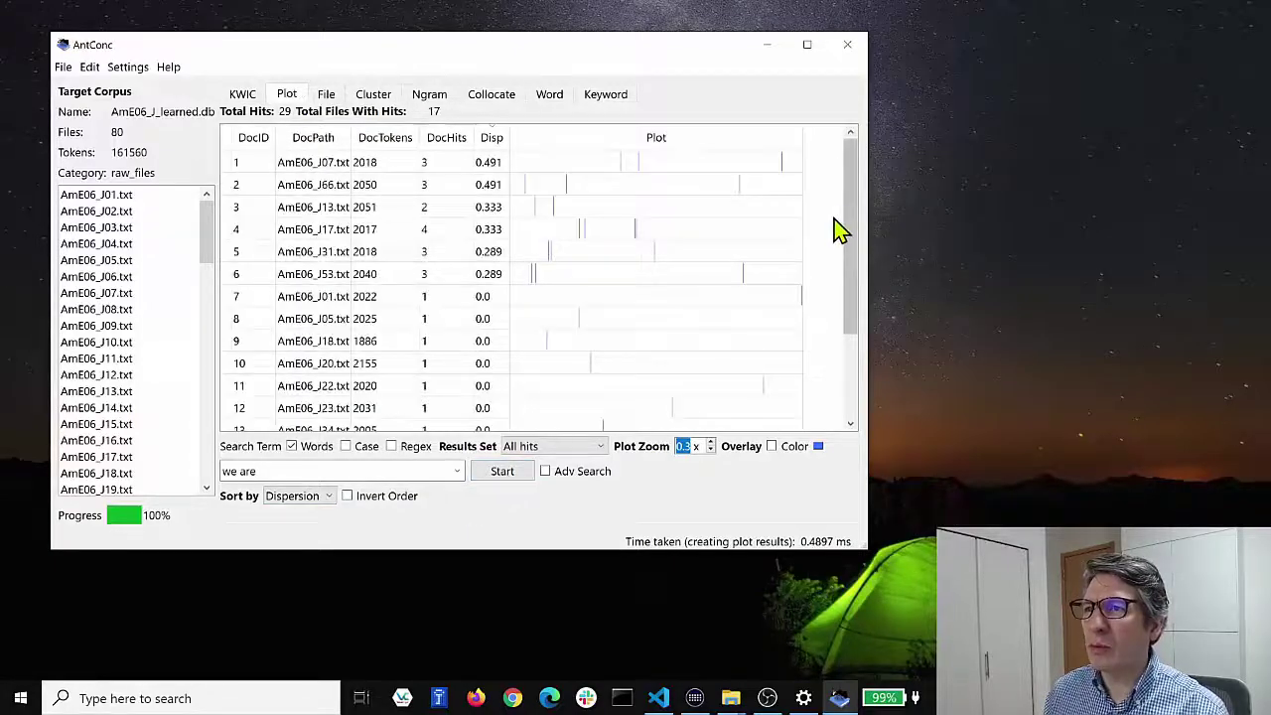
mouse_move(851, 205)
left_mouse_down()
mouse_move(854, 288)
mouse_move(851, 184)
left_mouse_up()
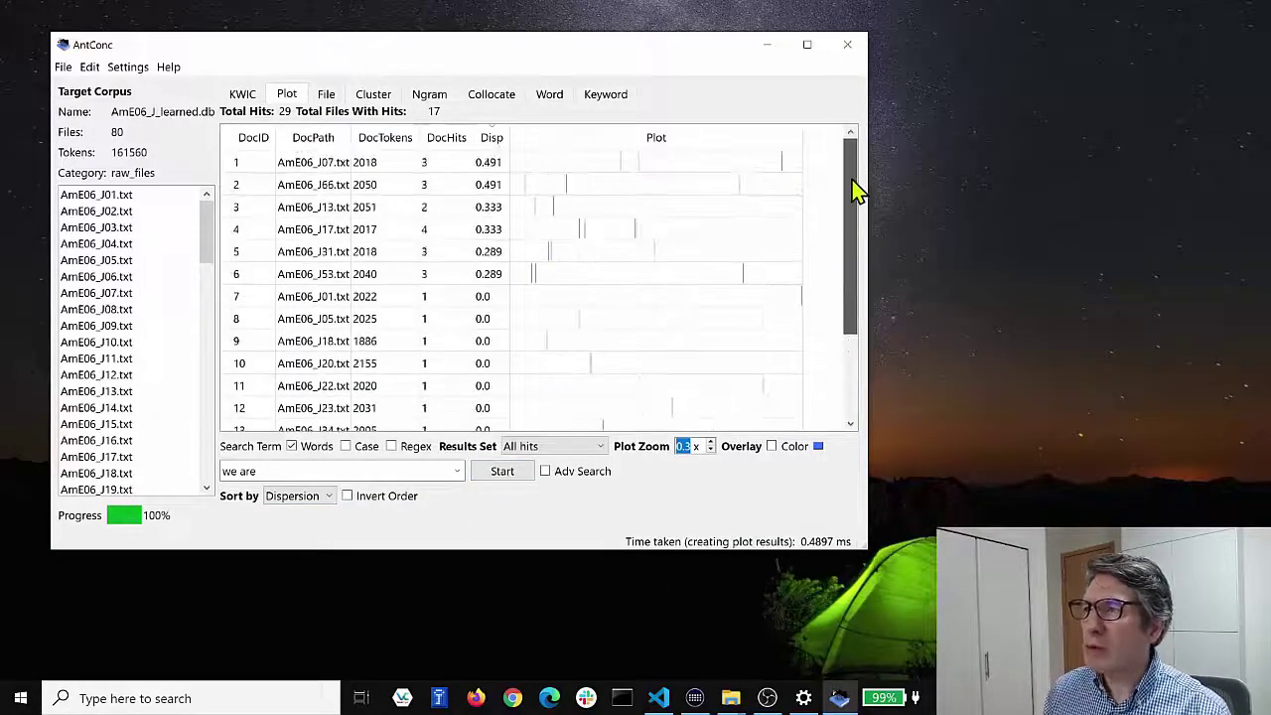
double_click(248, 471)
type("have")
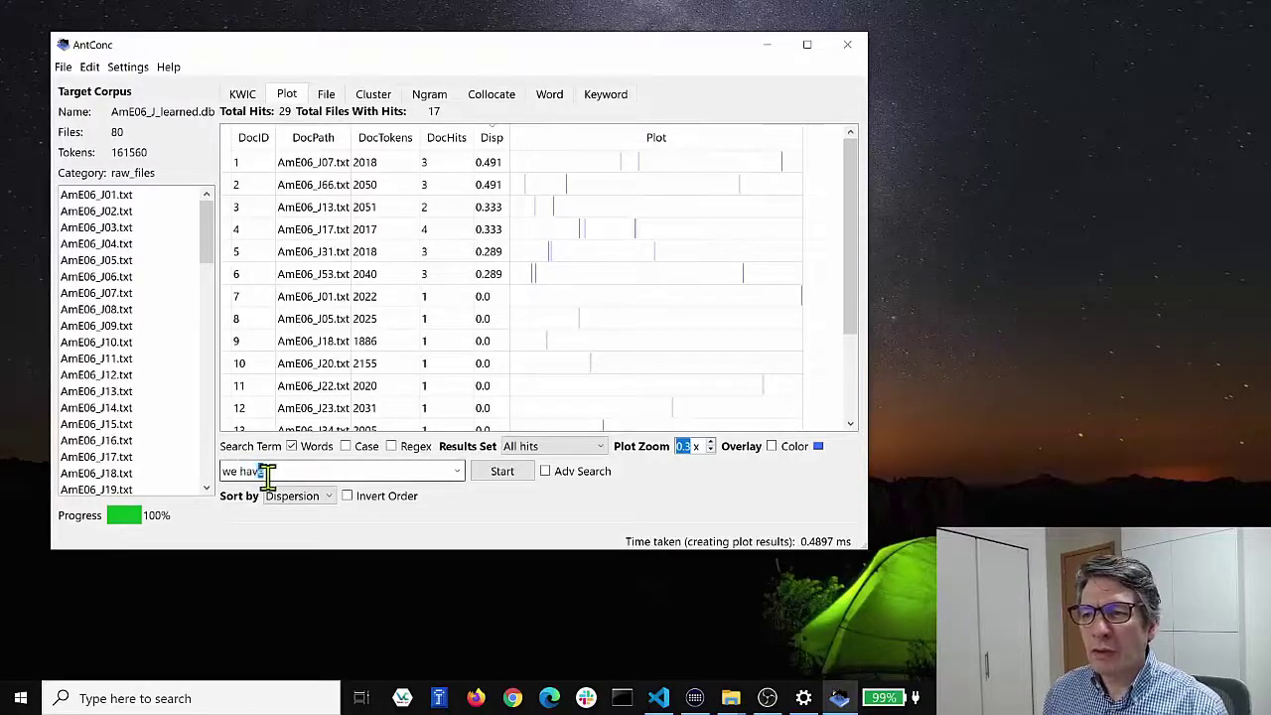
key("Return")
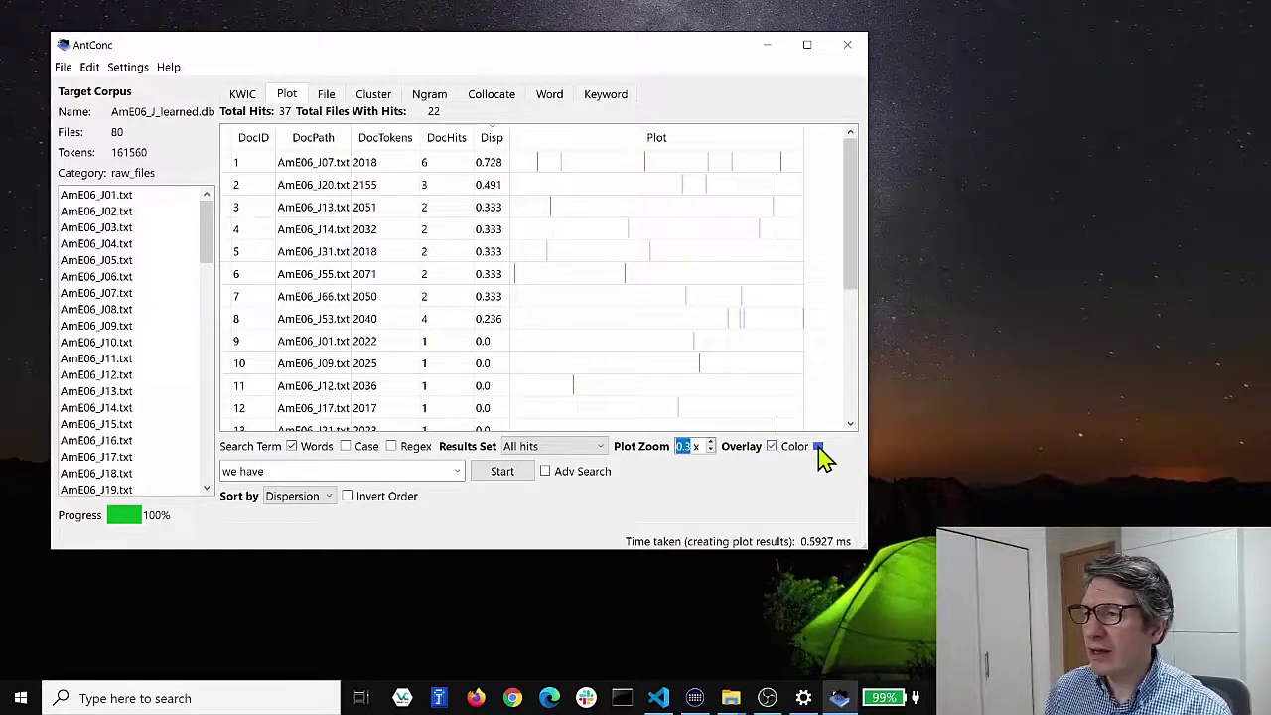
- Set the plot colour to red
left_click(818, 447)
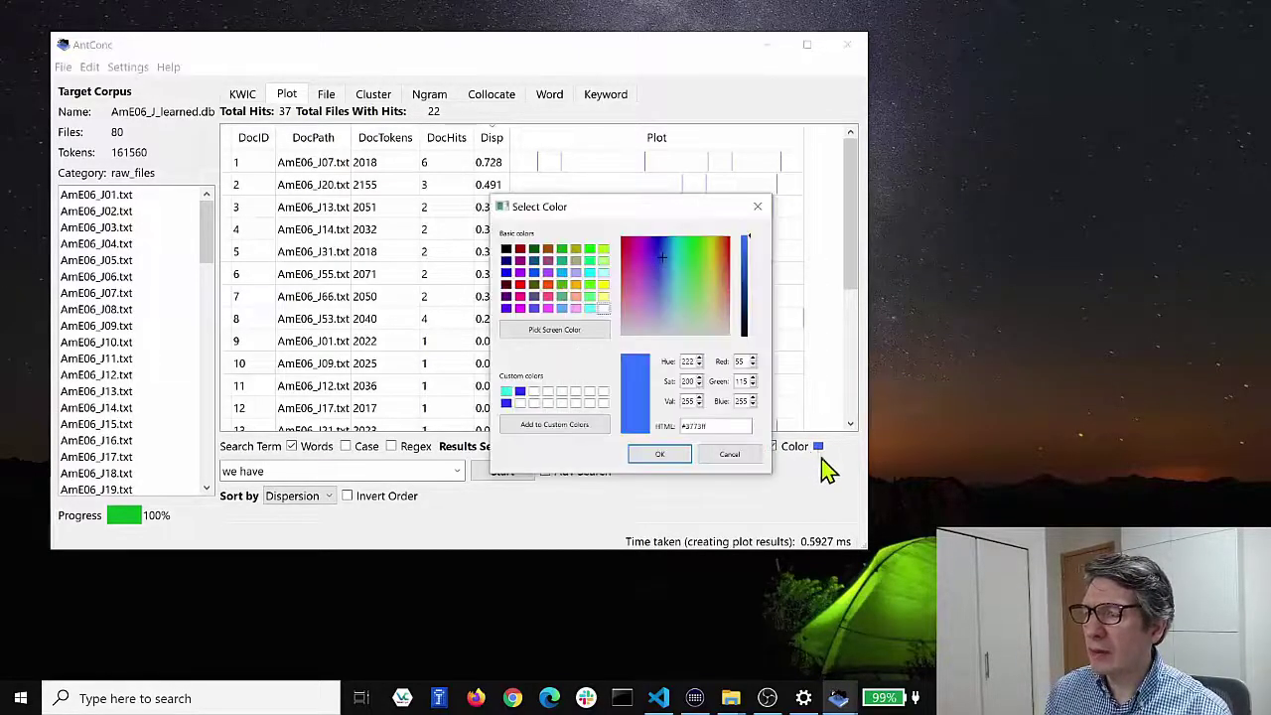
left_click(632, 256)
left_click_drag(629, 255, 623, 258)
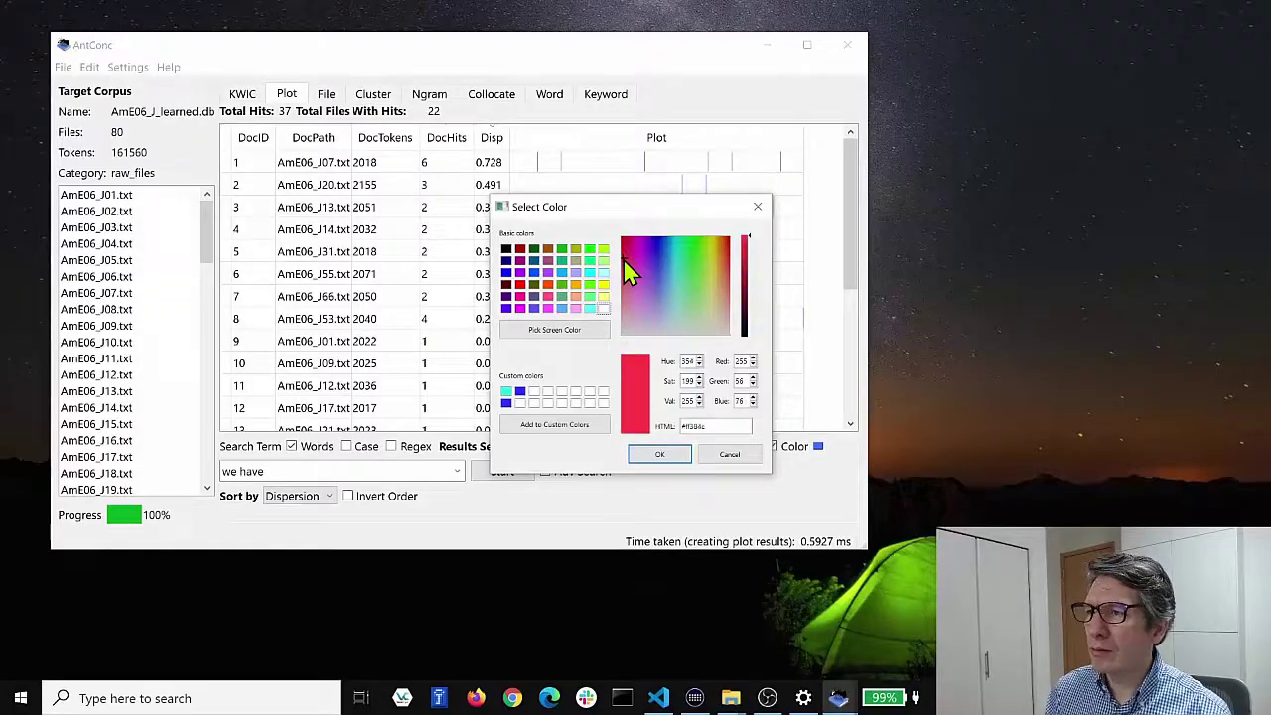
left_click(663, 456)
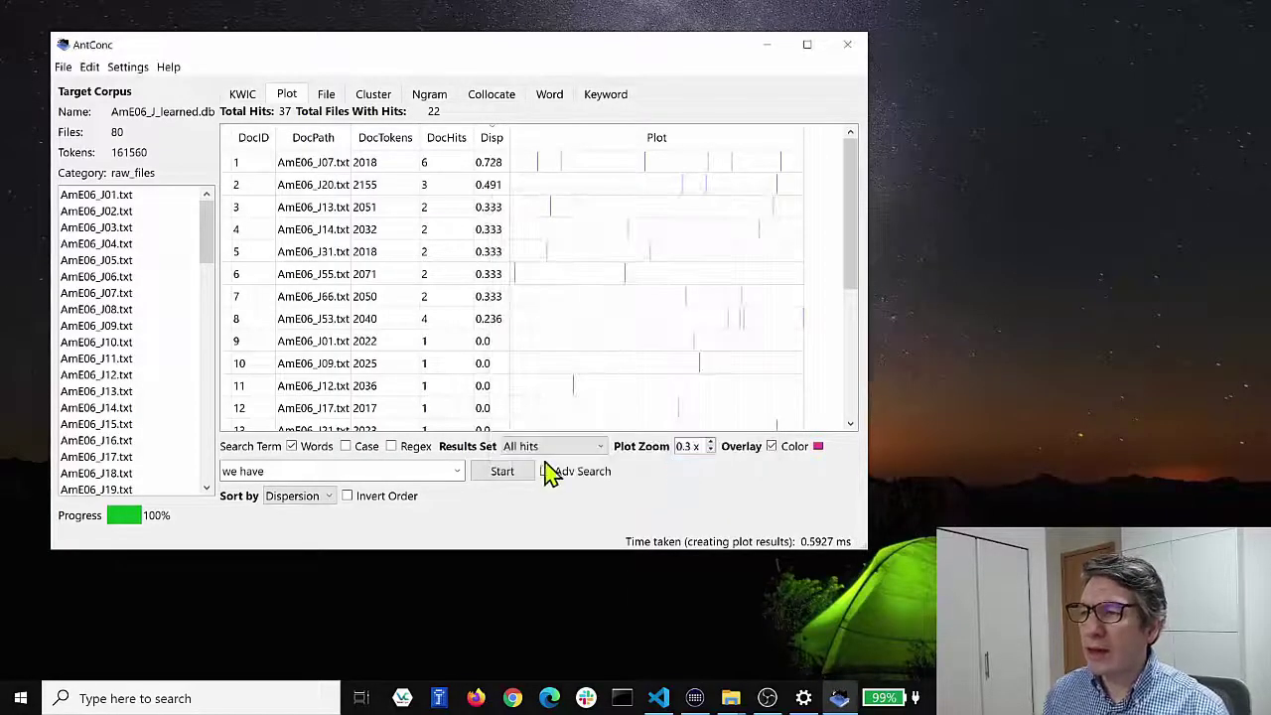
- Overlay a 'we are' plot, totalling 58 hits across 22 files
double_click(250, 473)
type("are")
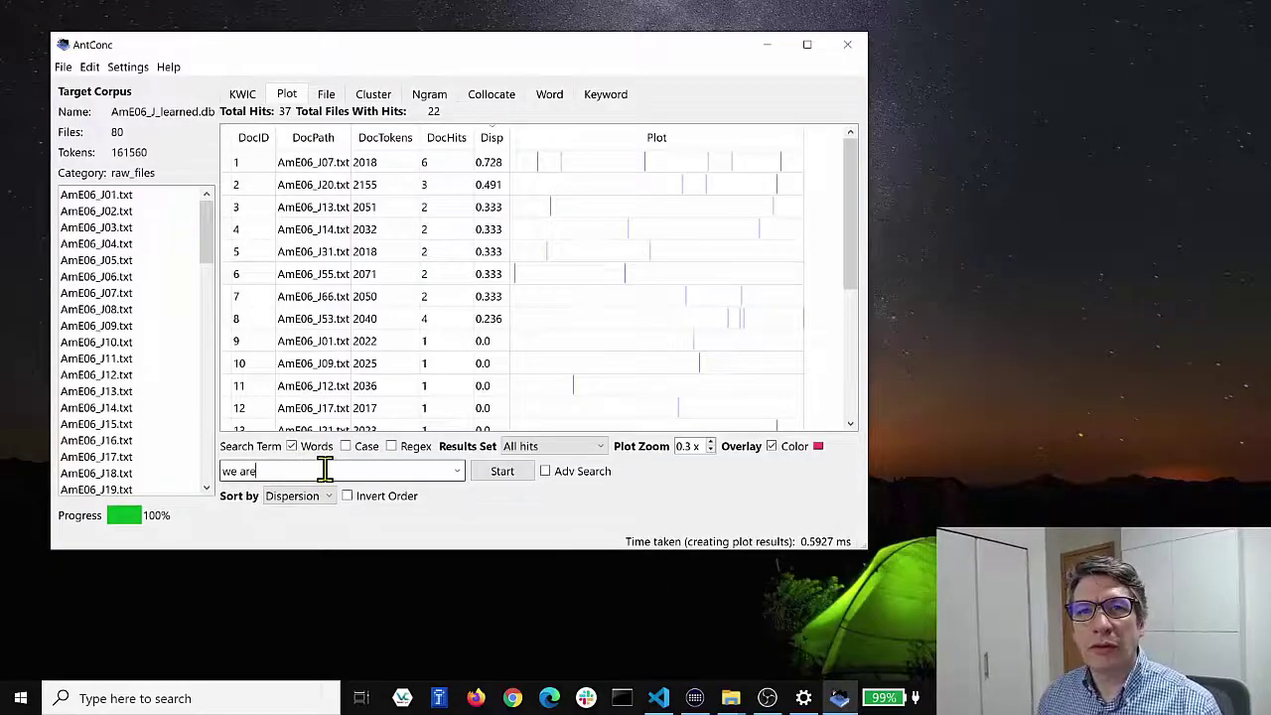
left_click(501, 472)
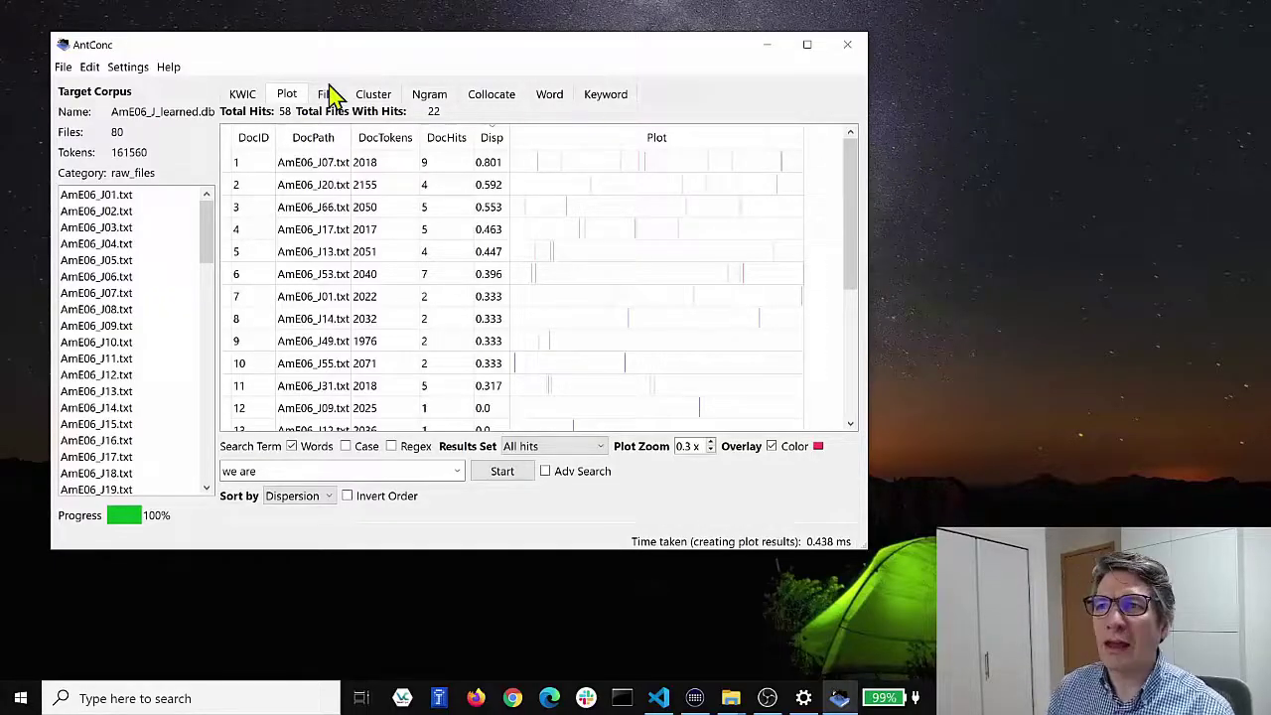
- Uncheck Normalize plots in the Plot tool settings and apply the change
left_click(129, 67)
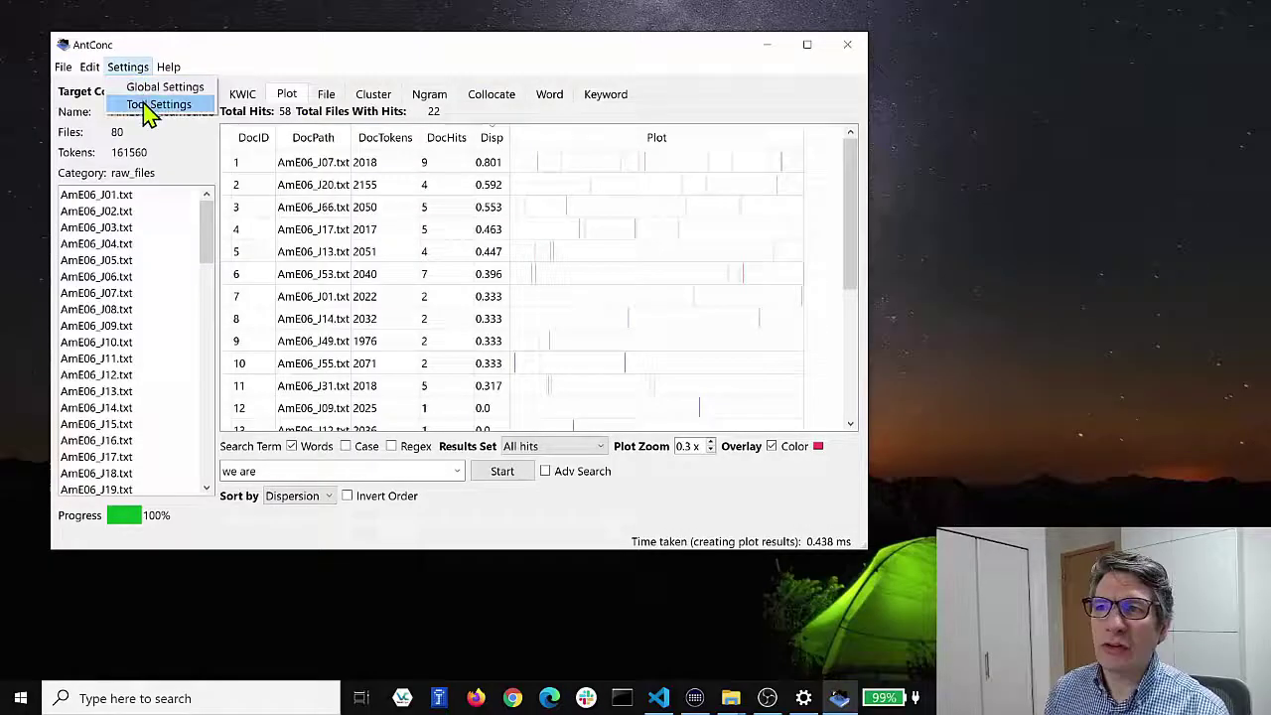
left_click(153, 104)
left_click(531, 220)
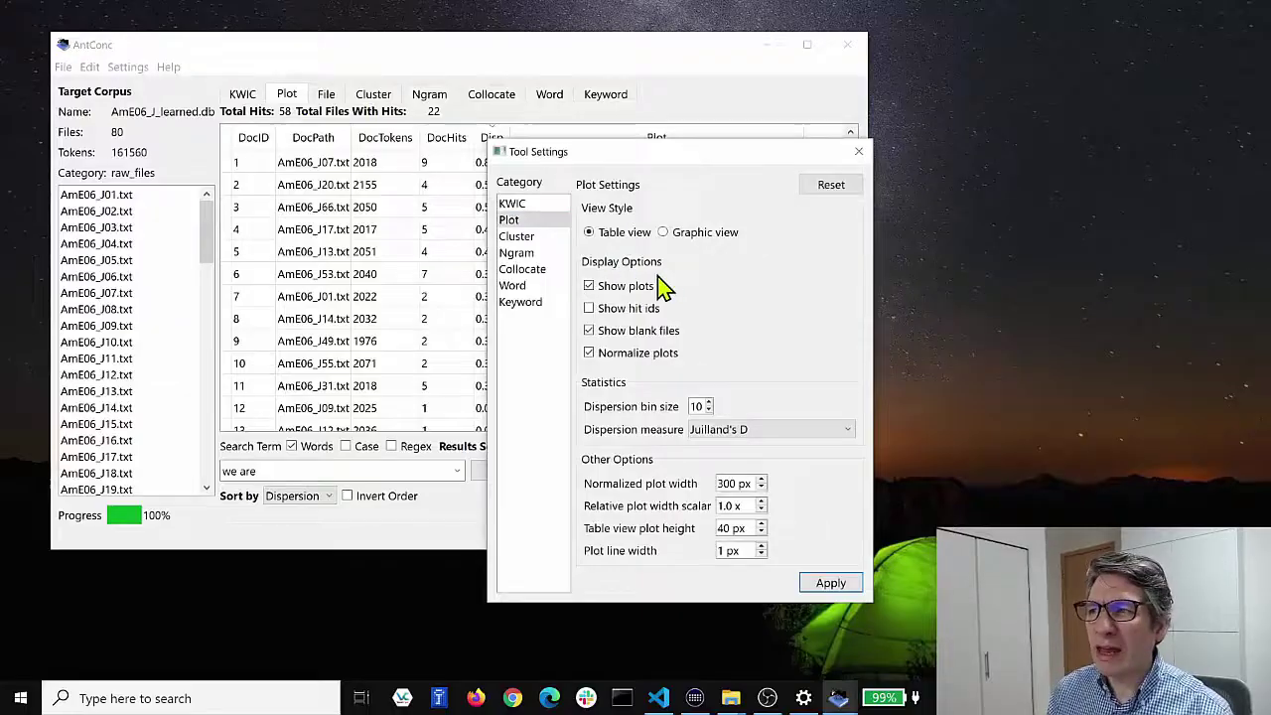
left_click(590, 357)
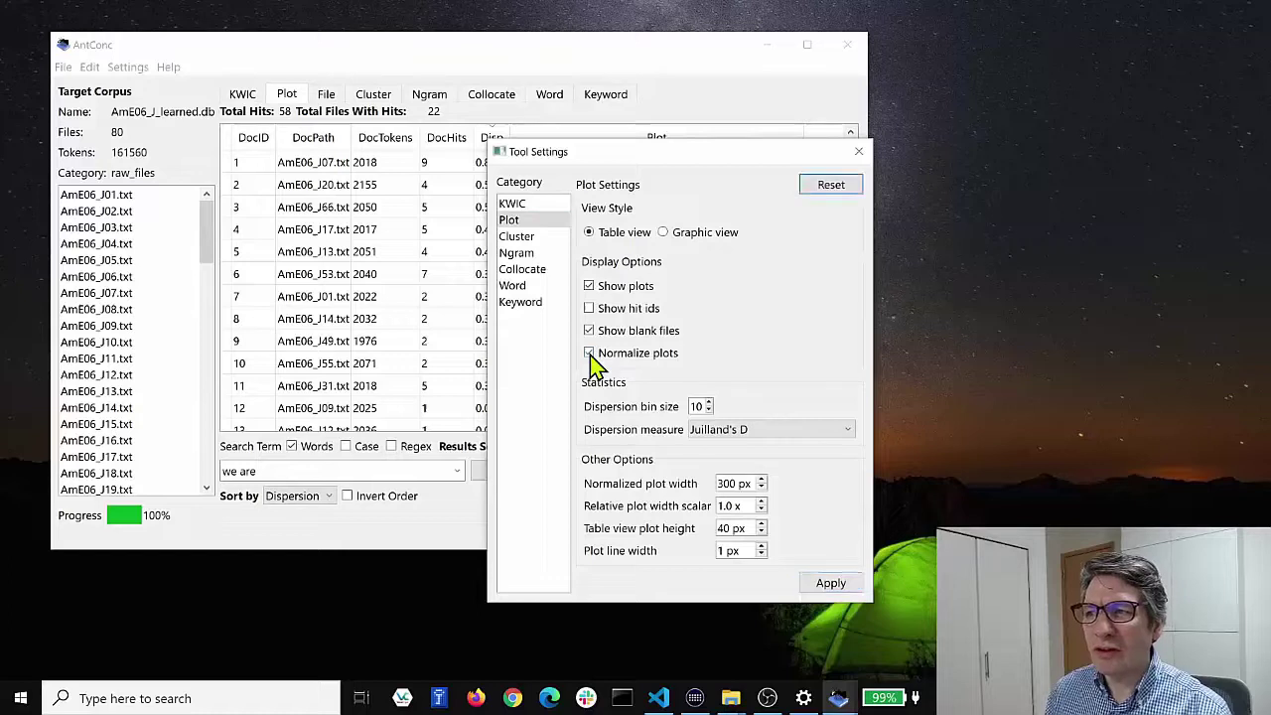
left_click(830, 583)
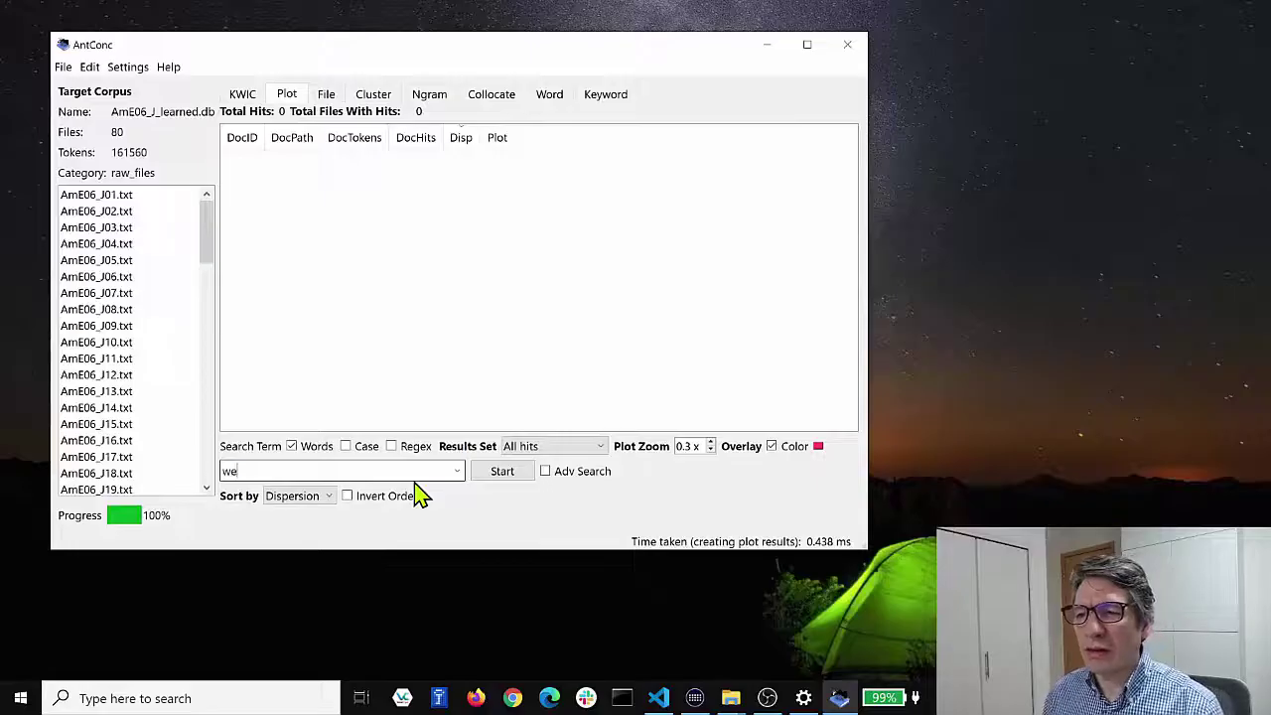
- Rerun the 'we have' plot without normalization and scroll its 58 hits across 22 files
type("we have")
key("Return")
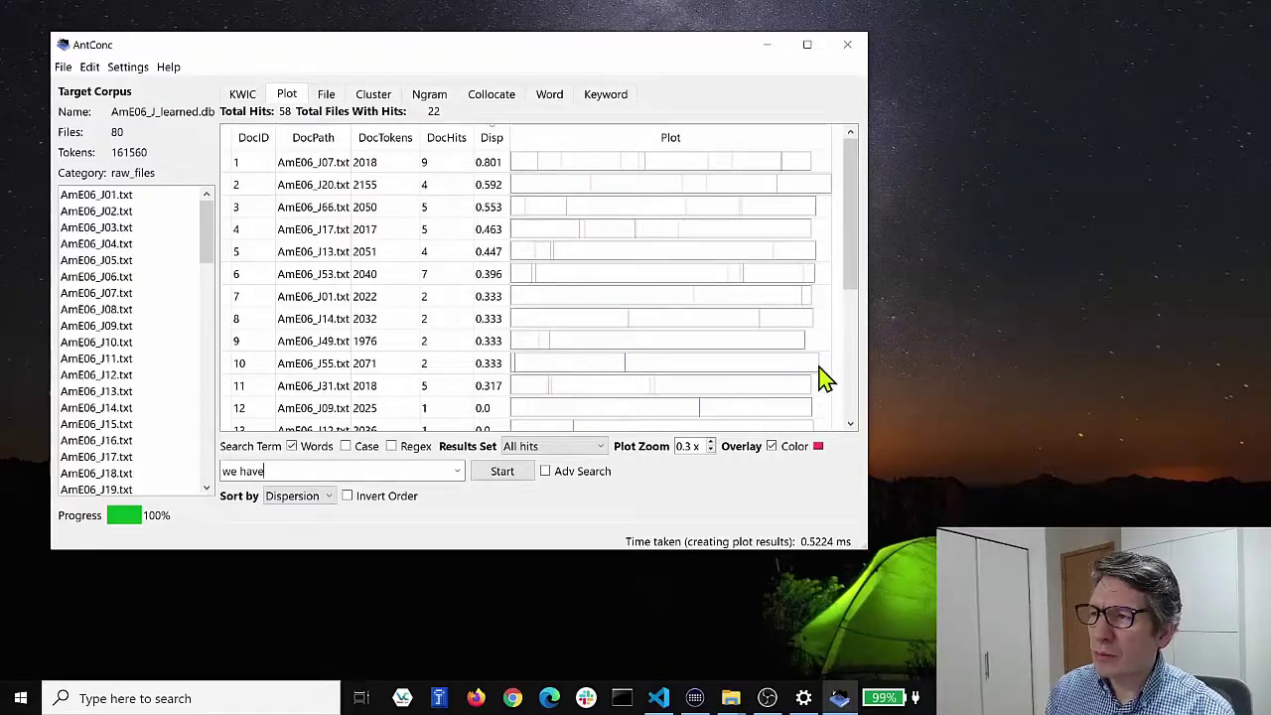
left_click_drag(851, 266, 795, 169)
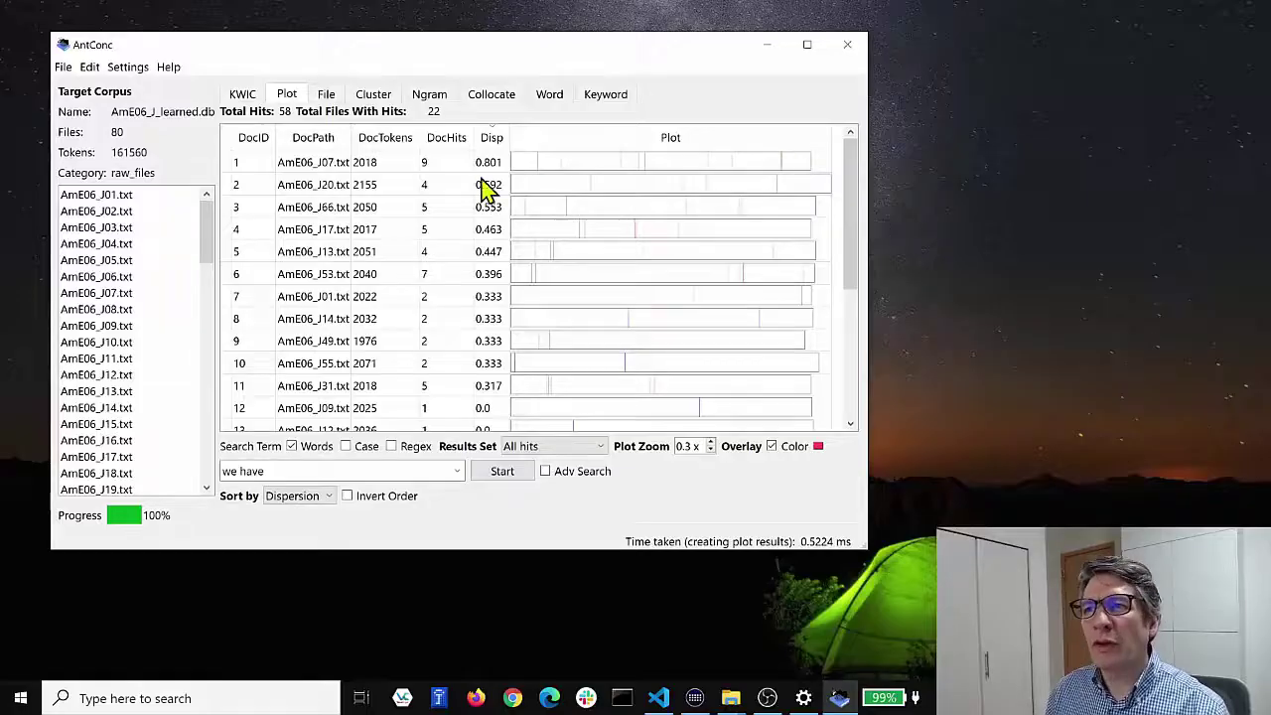
- Copy the plot rows for AmE06_J07, J17, J01, J49 and J31, then switch to Word
left_click(233, 165)
left_click(230, 229, "ctrl")
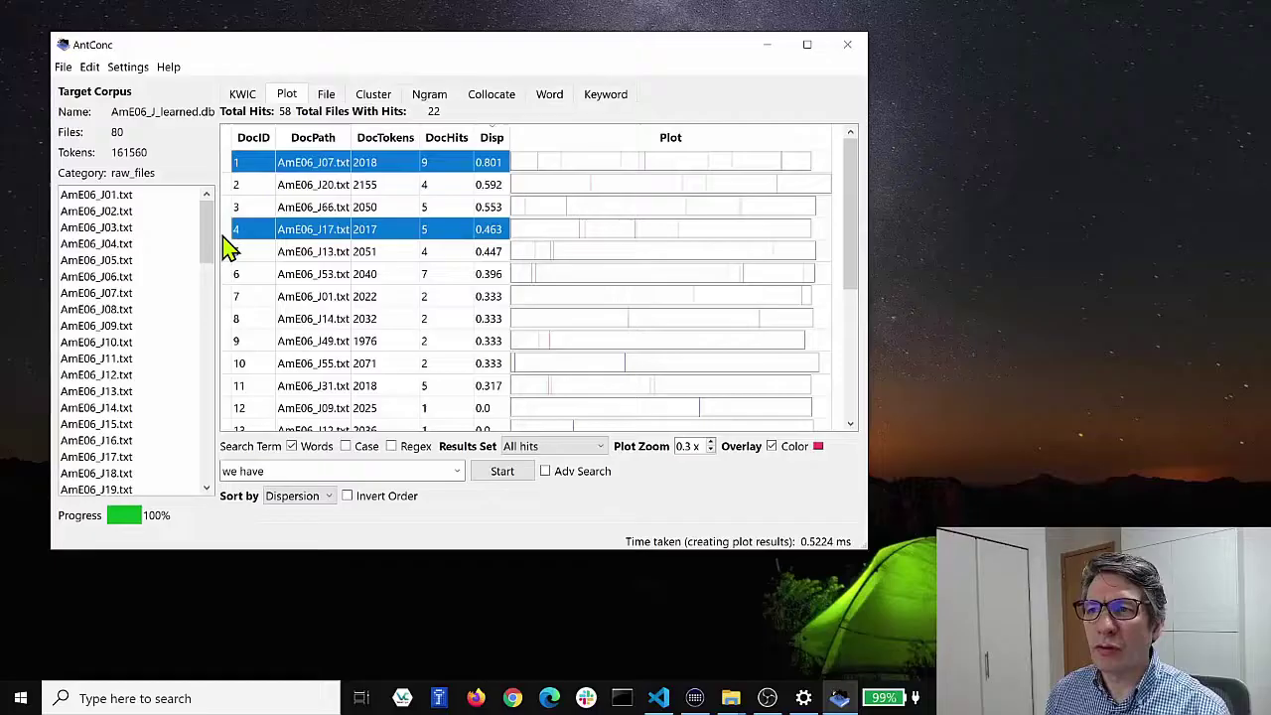
left_click(229, 296, "ctrl")
left_click(228, 340, "ctrl")
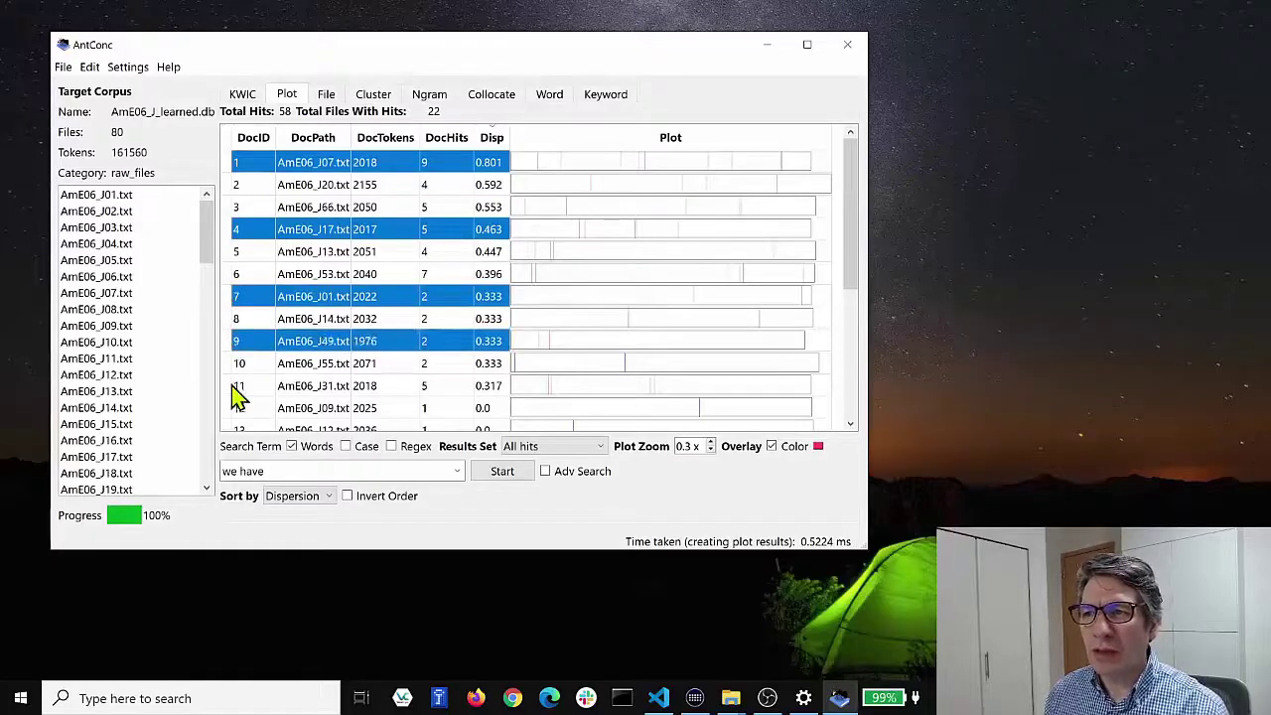
left_click(228, 390, "ctrl")
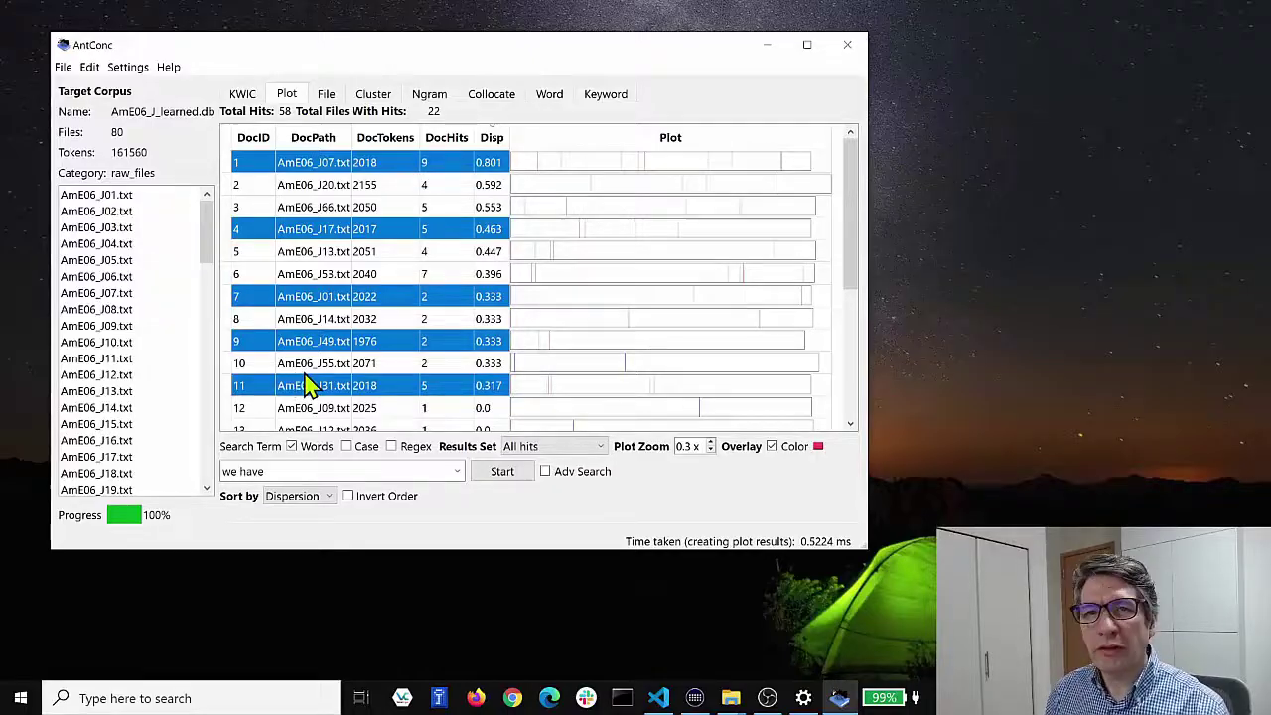
left_click(89, 67)
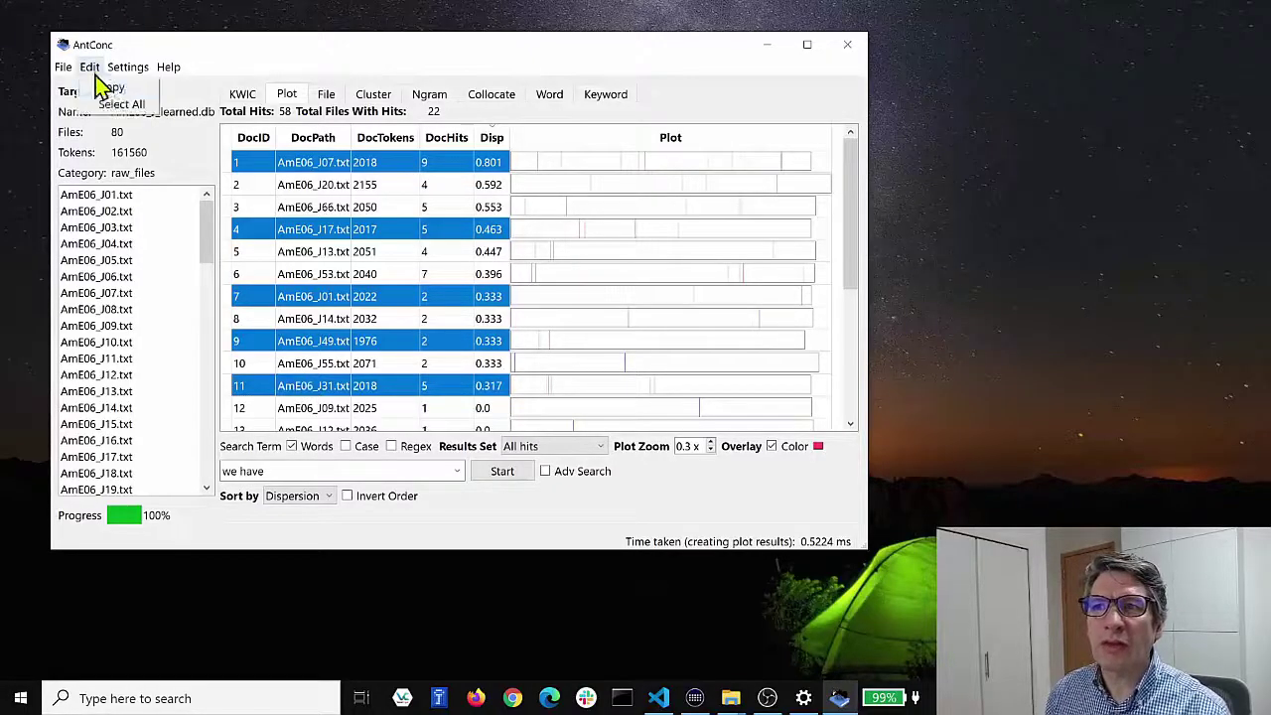
left_click(113, 89)
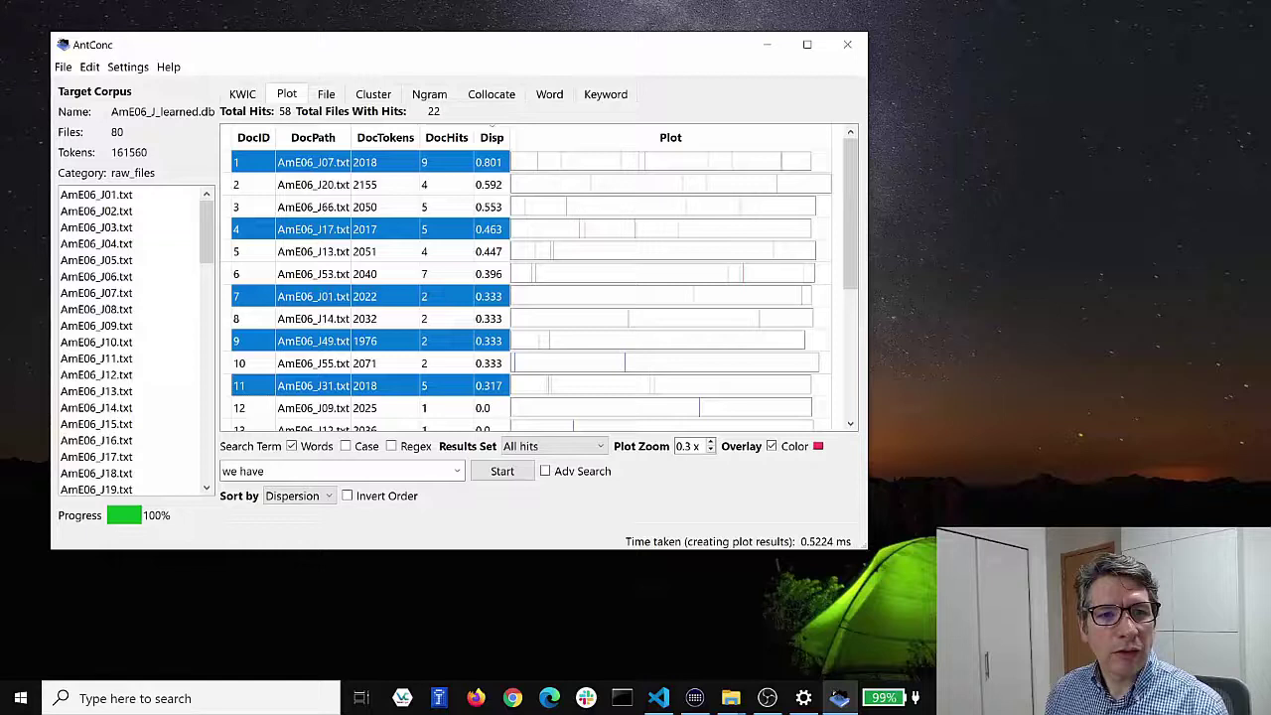
key("alt+Tab")
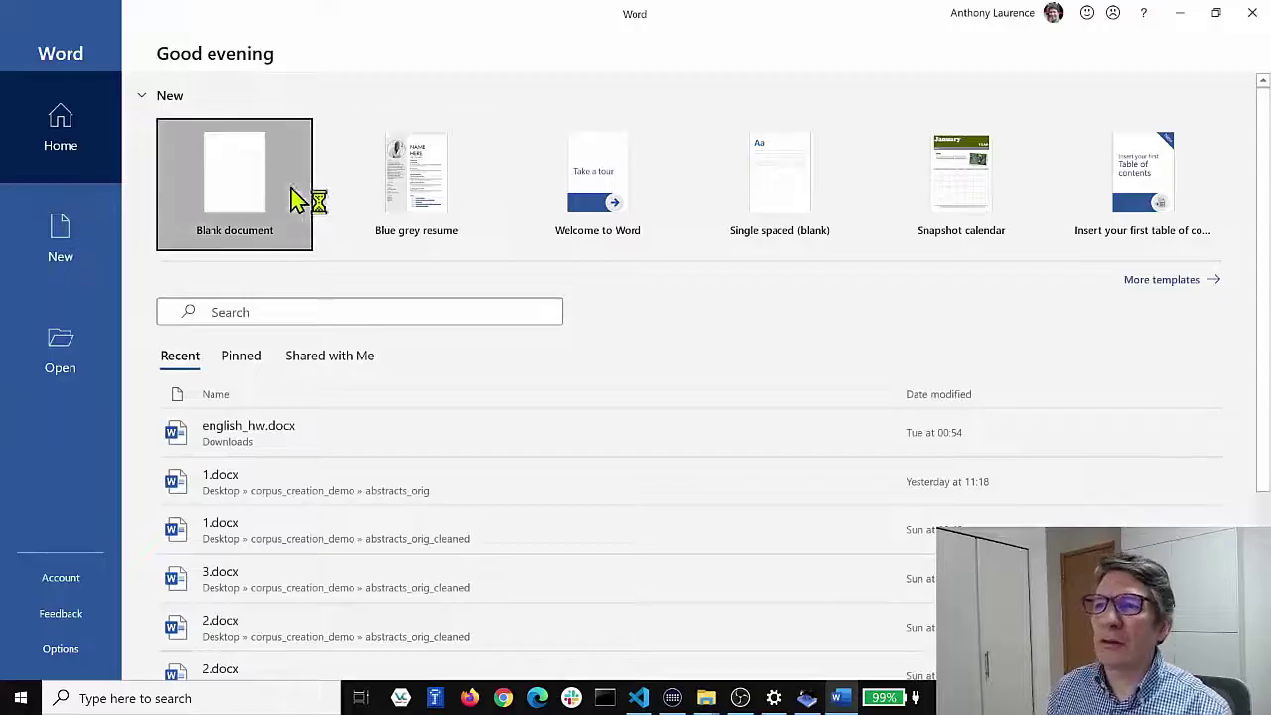
- Paste the copied plot rows for documents 1, 4, 7, 9 and 11 into a new blank Word document
left_click(300, 194)
key("ctrl+v")
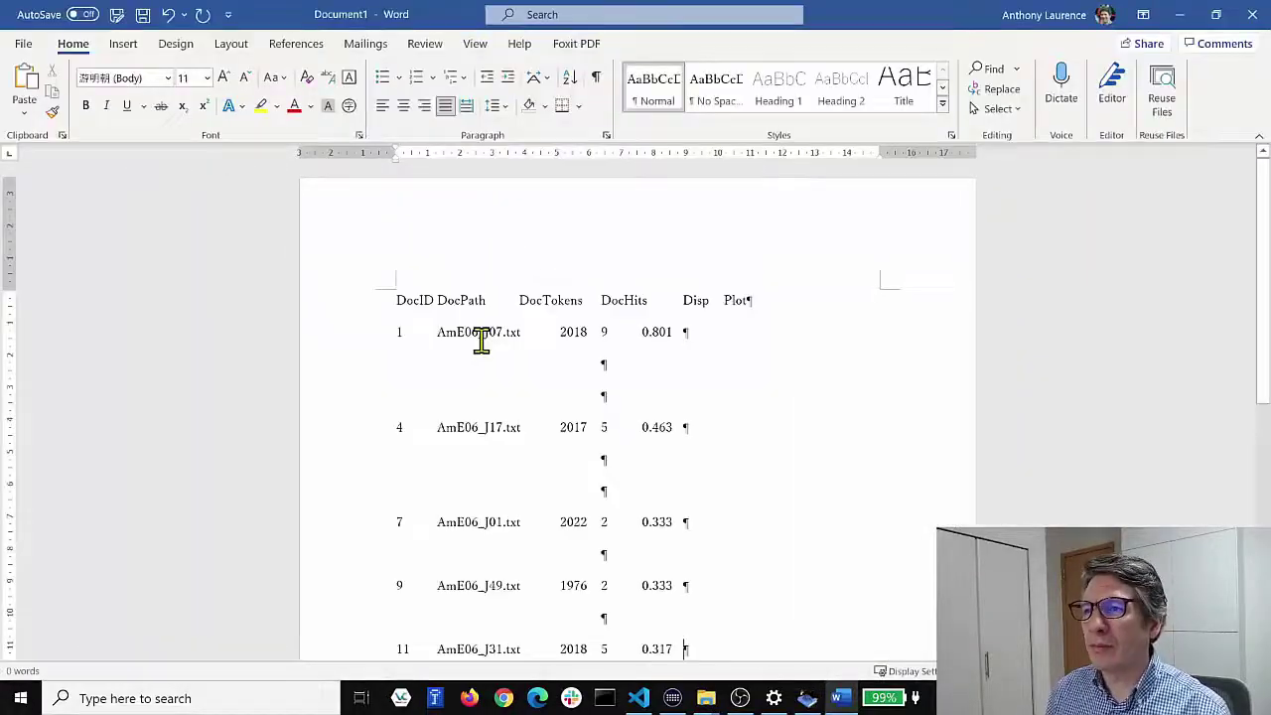
scroll(794, 349, "down", 4)
scroll(794, 348, "up", 4)
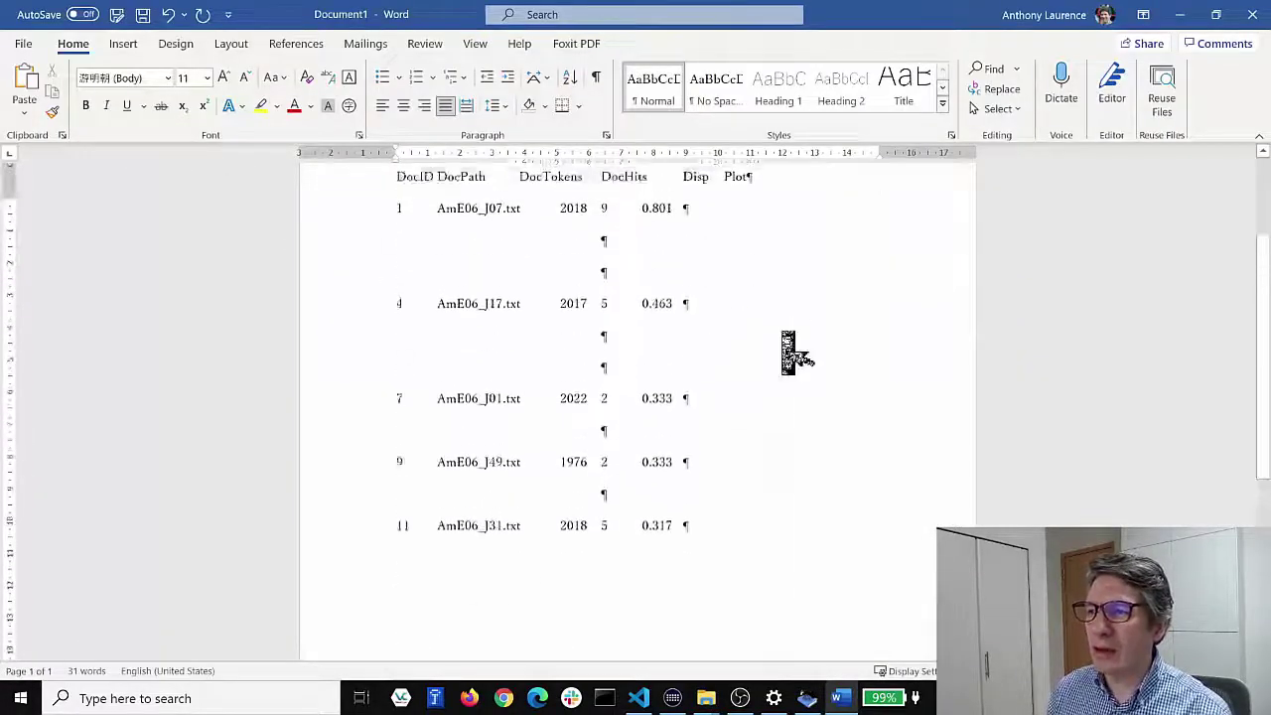
scroll(794, 353, "down", 1)
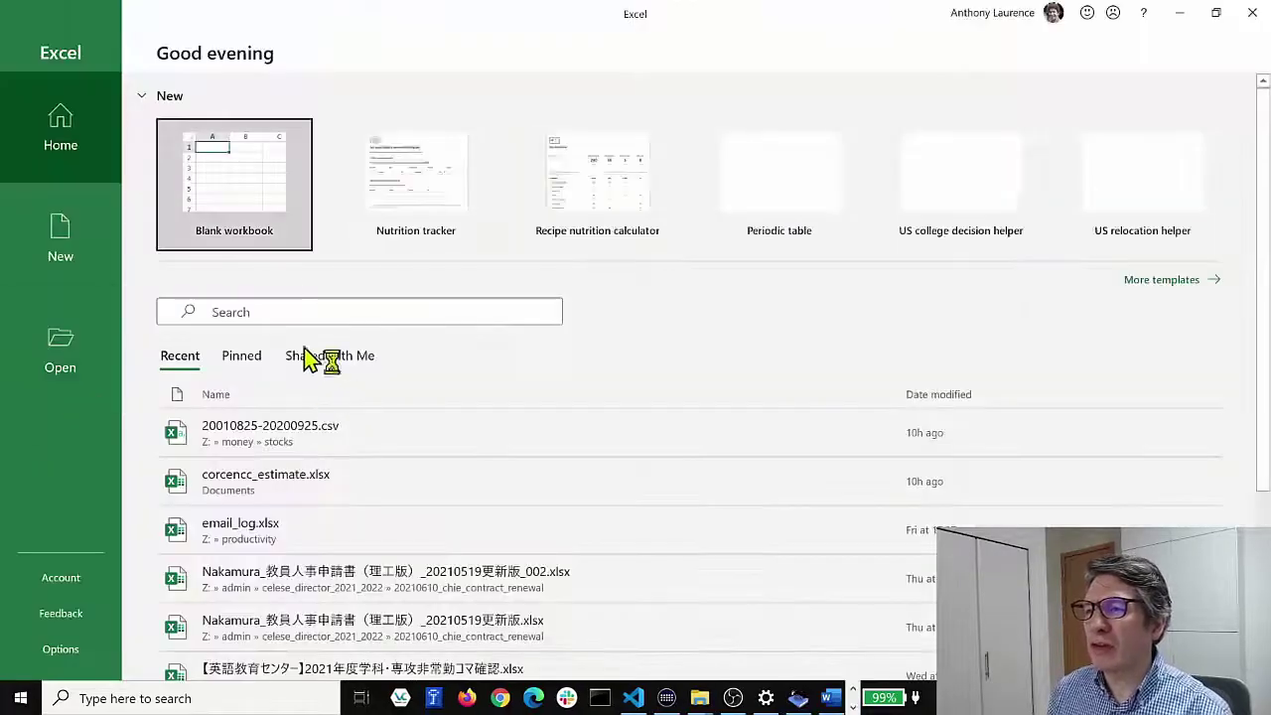
- Paste the copied plot rows into a new blank workbook at E4 and autofit the columns
left_click(260, 228)
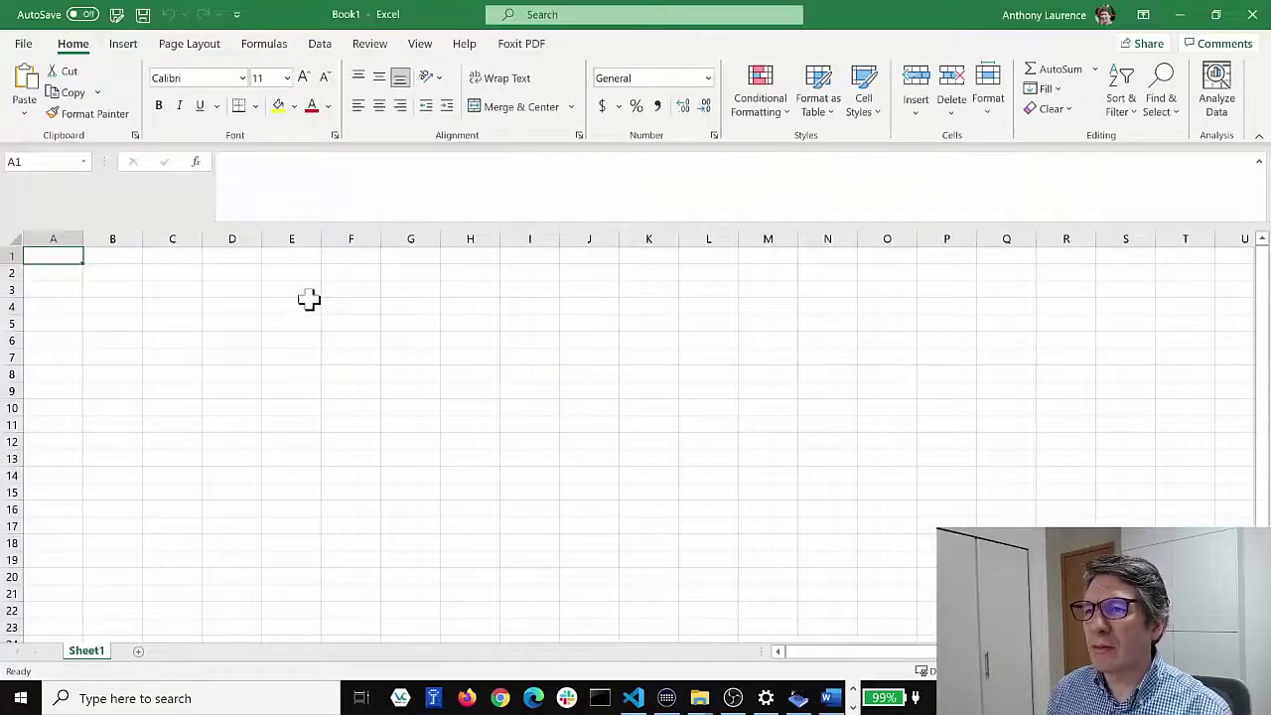
left_click(308, 304)
key("ctrl+v")
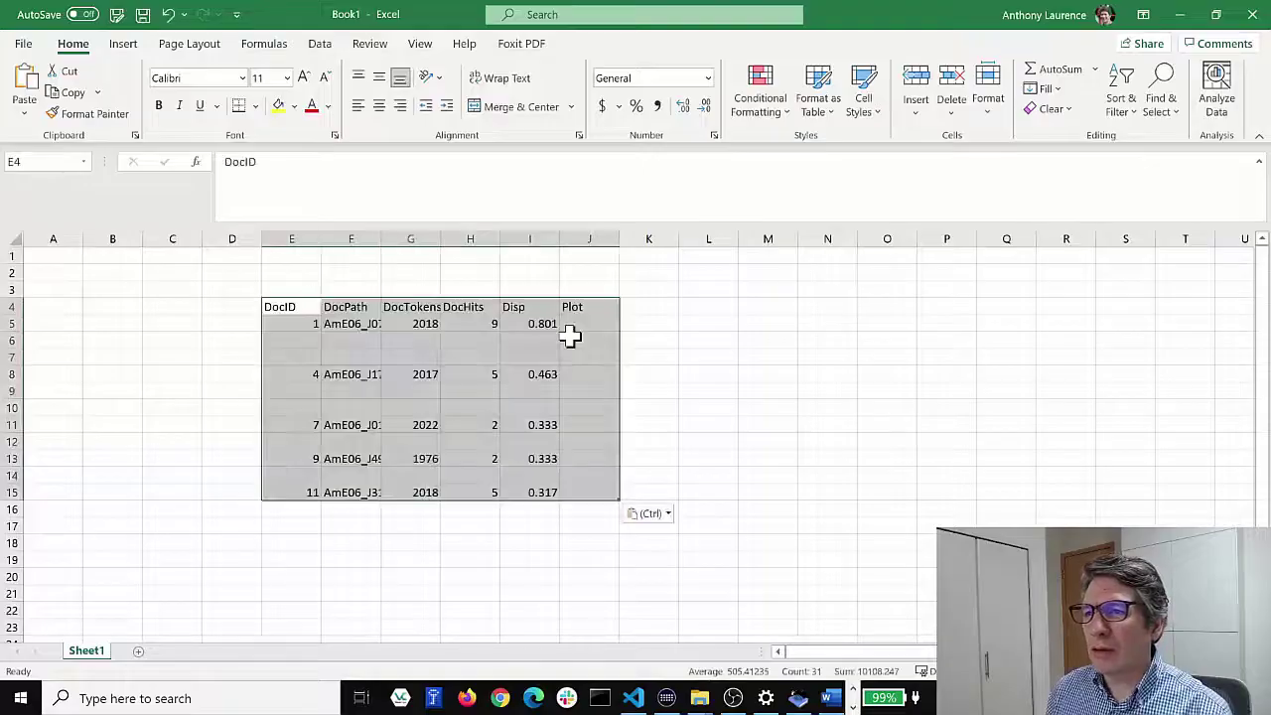
left_click(683, 370)
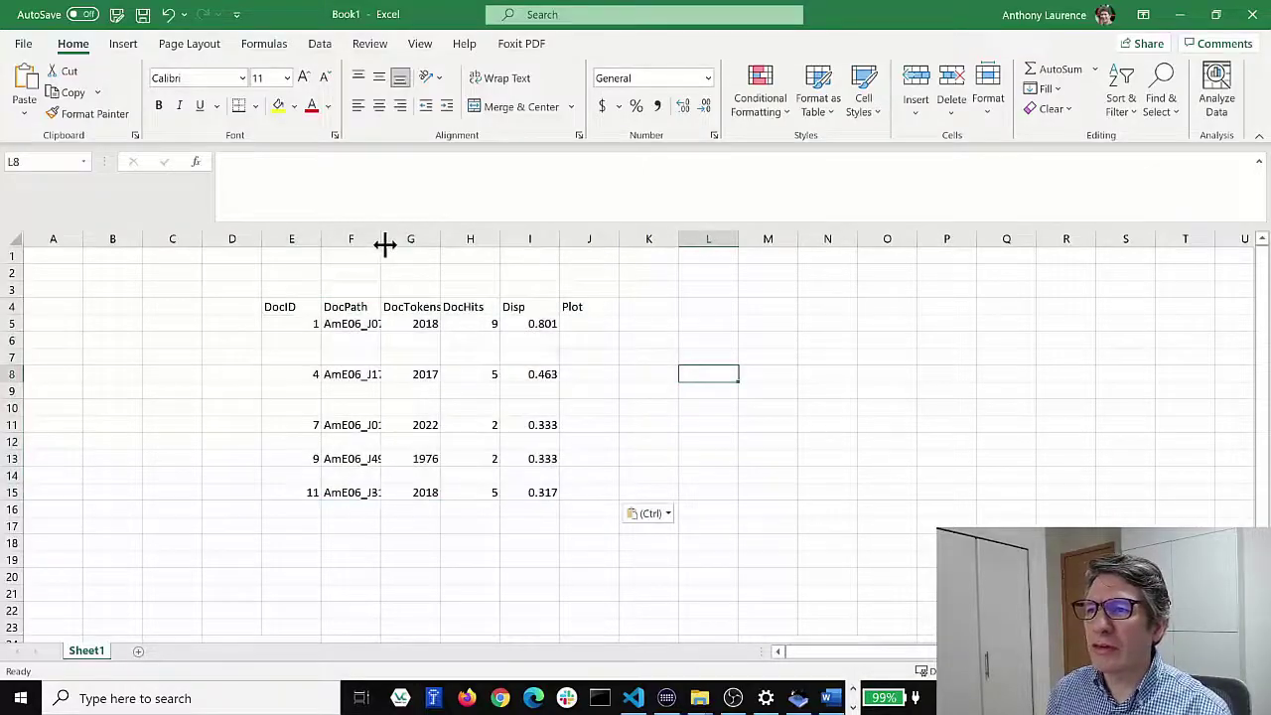
left_click(12, 236)
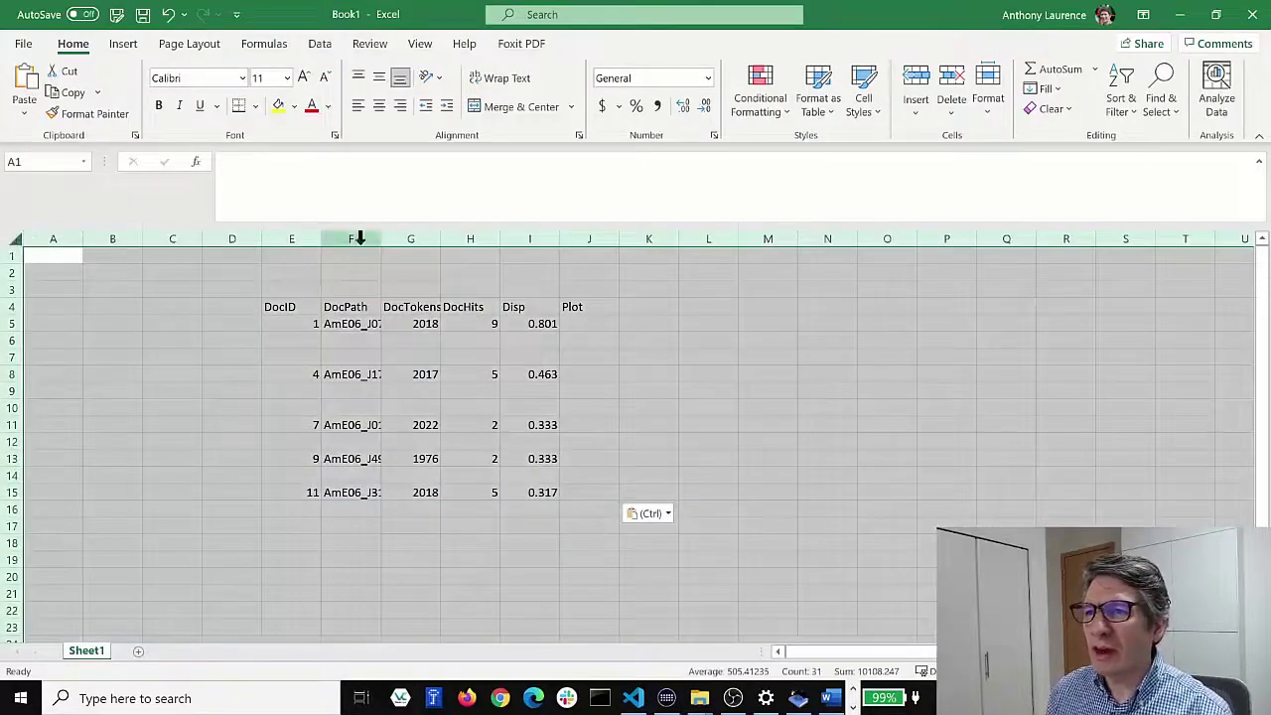
double_click(321, 238)
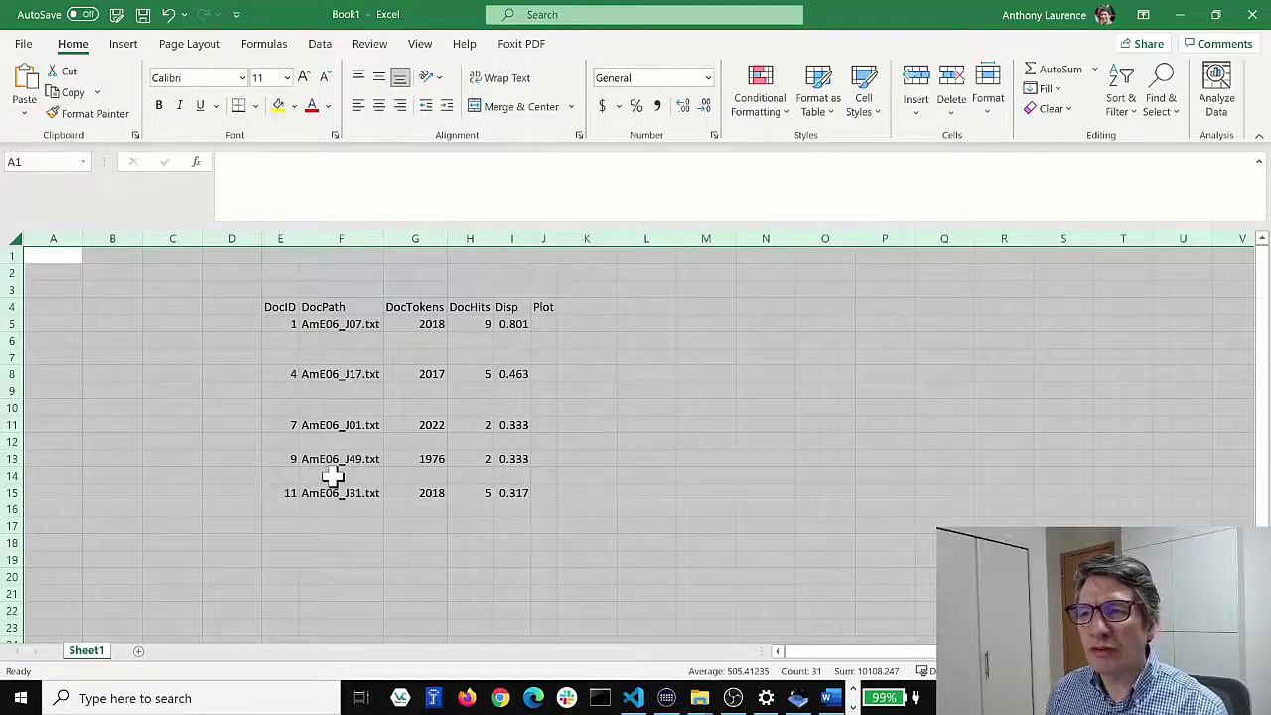
- Back in AntConc, select every row of the 'we have' plot results
key("alt+Tab")
key("Tab")
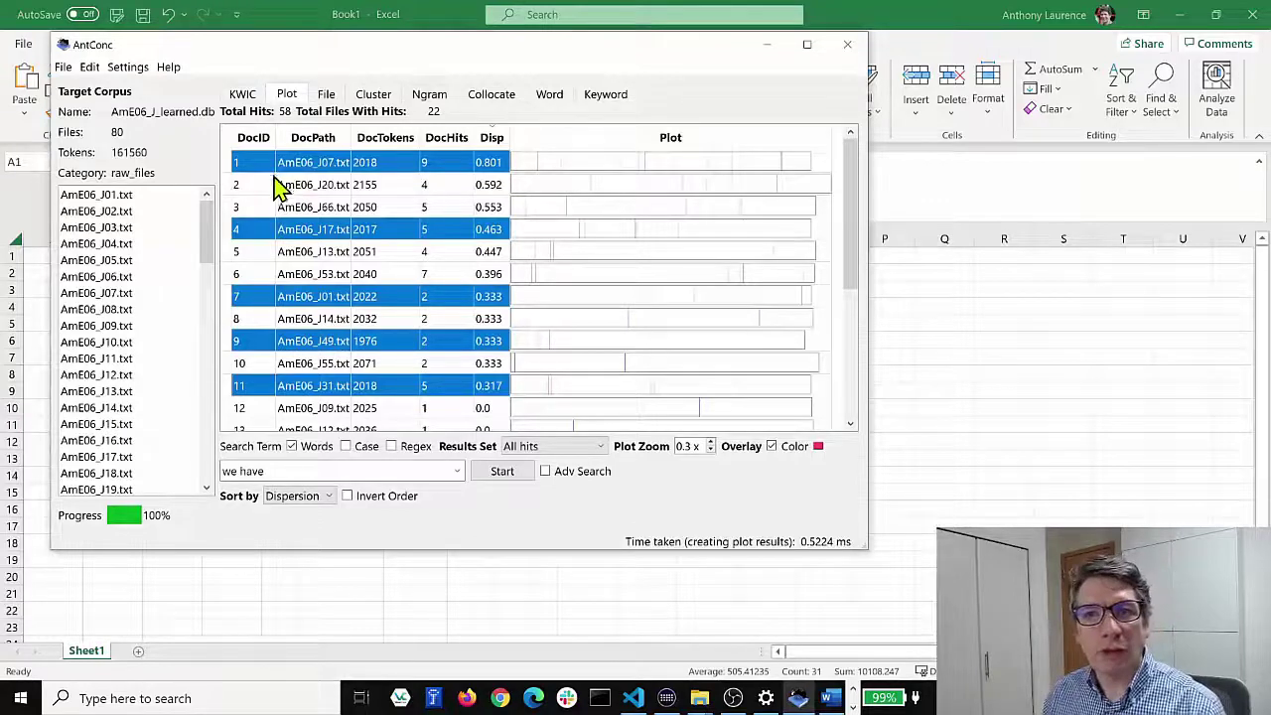
left_click(225, 138)
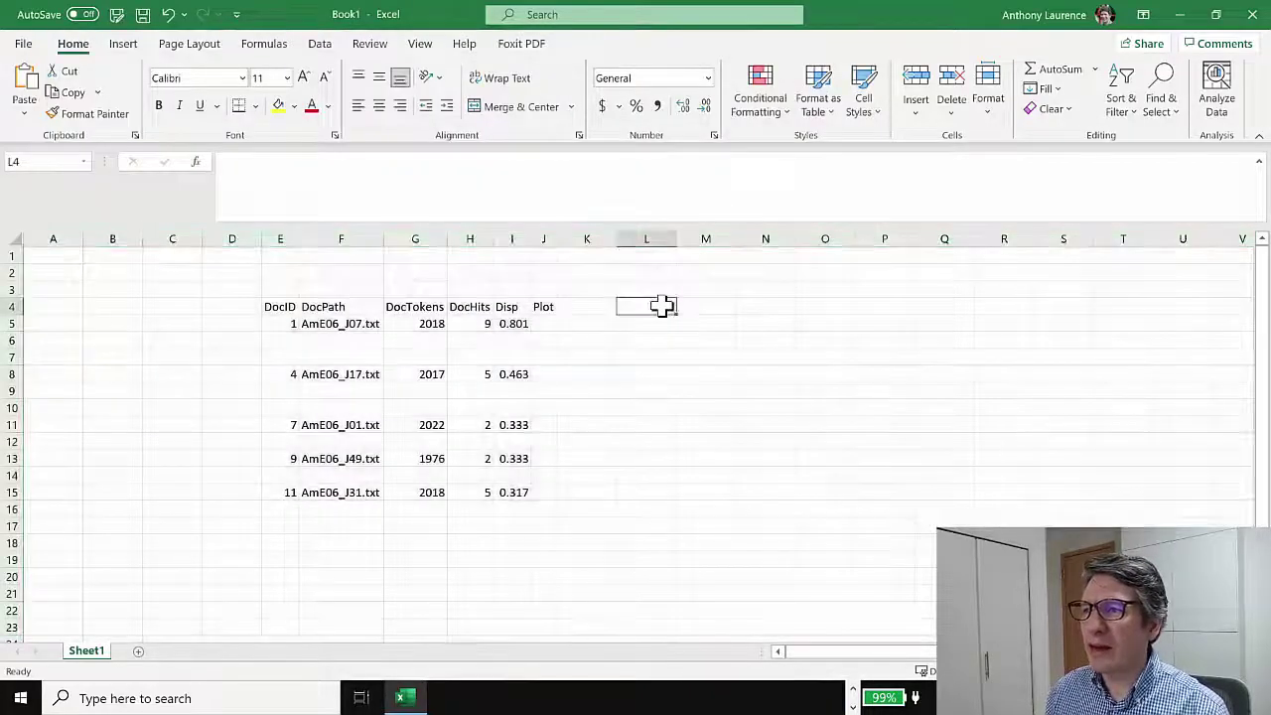
- Clear the previously pasted header and rows from the worksheet
left_click(295, 306)
key("ctrl+a")
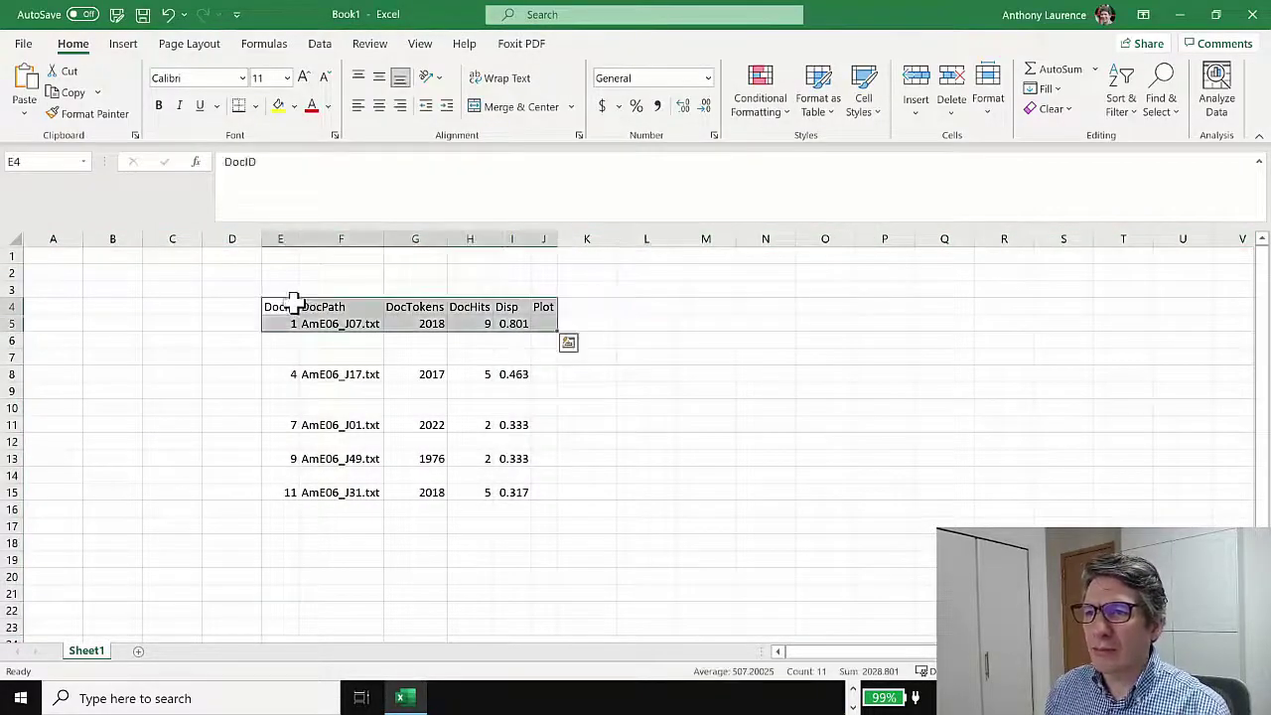
key("Delete")
left_click(328, 346)
left_click(270, 389)
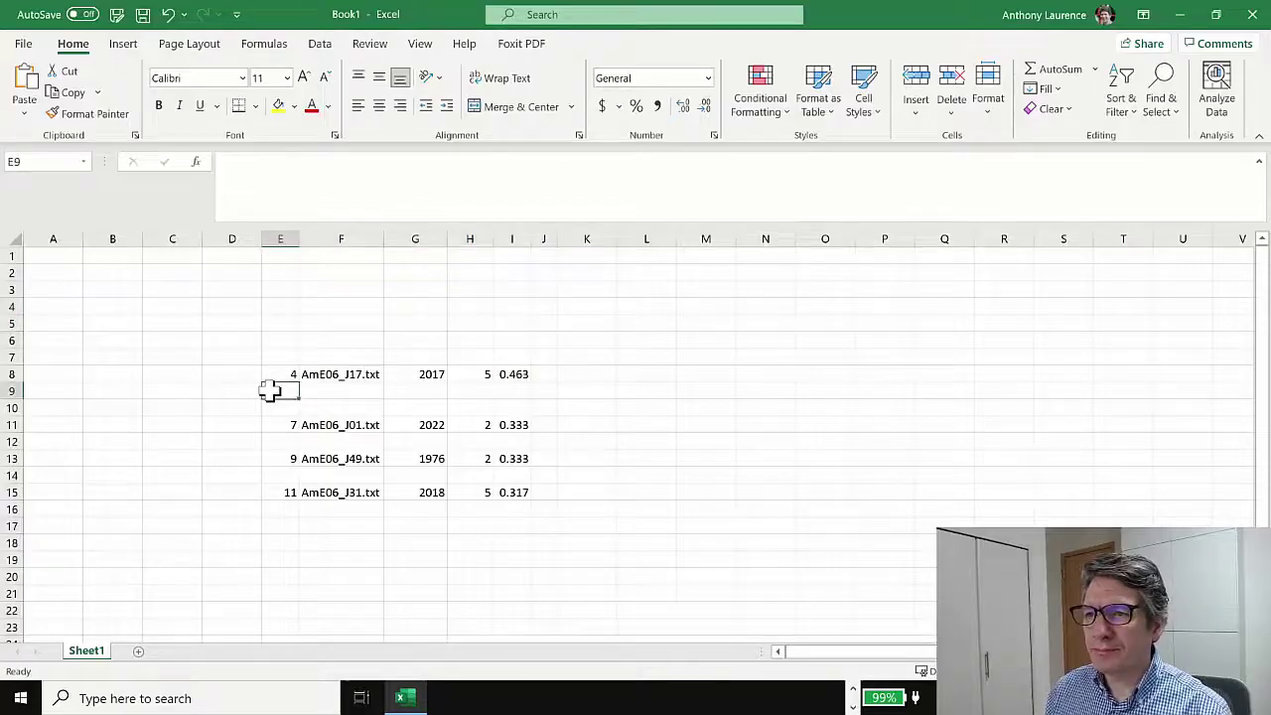
left_click_drag(243, 273, 652, 563)
key("Delete")
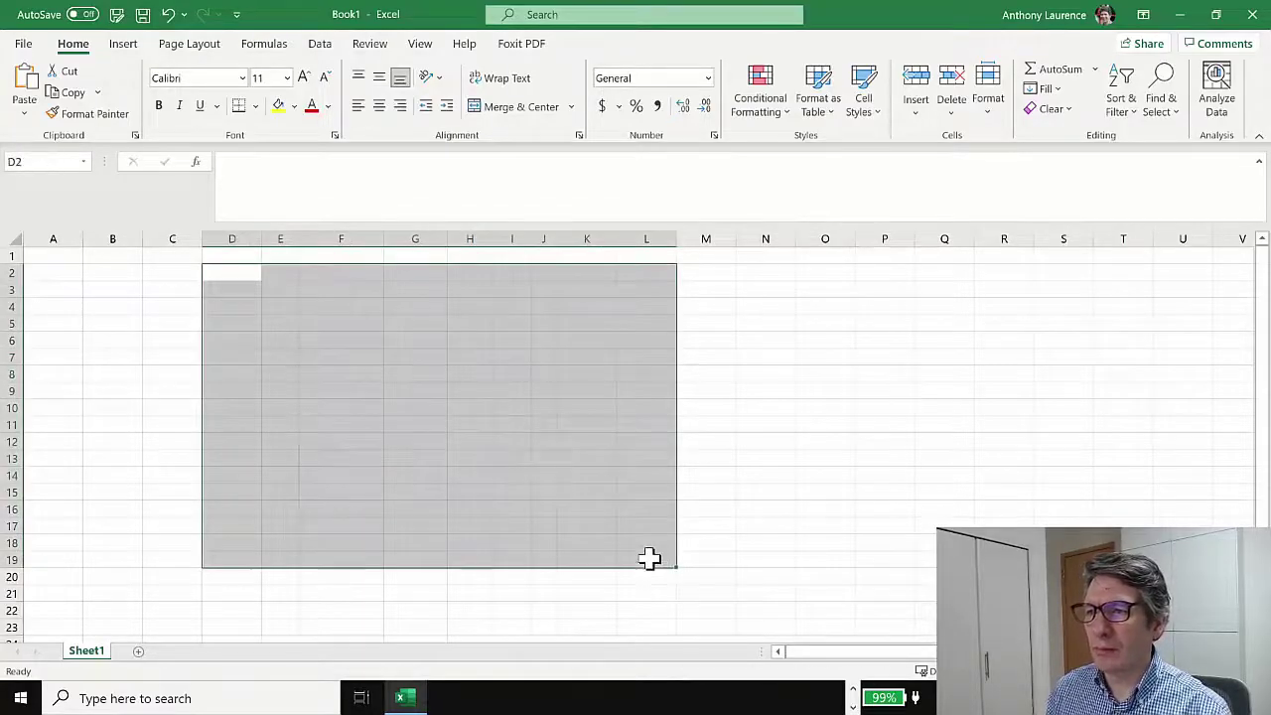
left_click(185, 381)
- Paste the full plot table at D2 and autofit all columns to show full file names
left_click(225, 275)
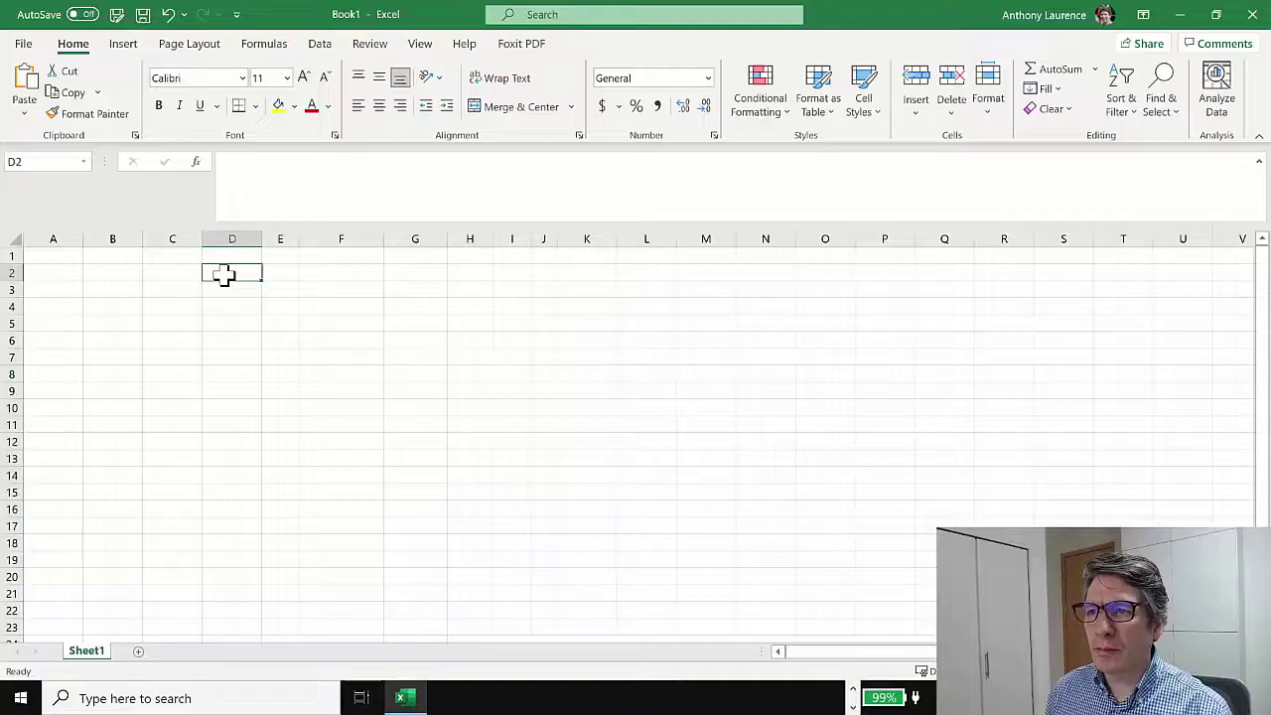
key("ctrl+v")
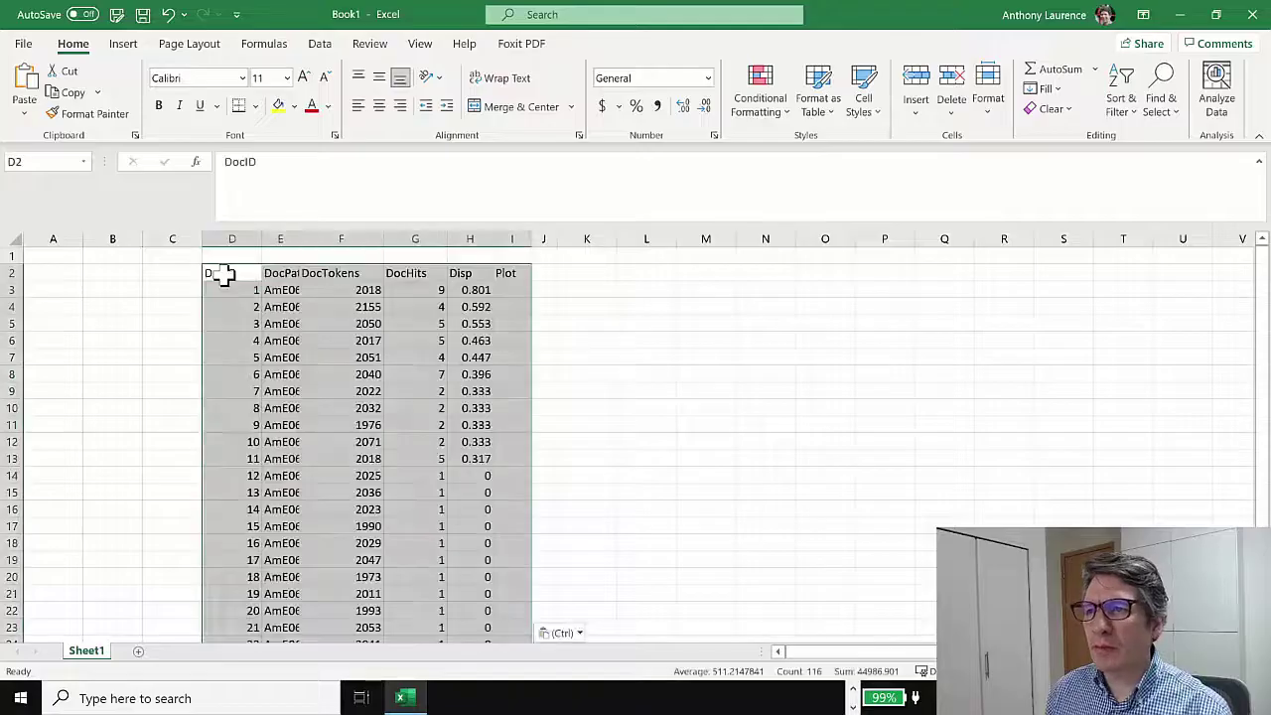
double_click(266, 239)
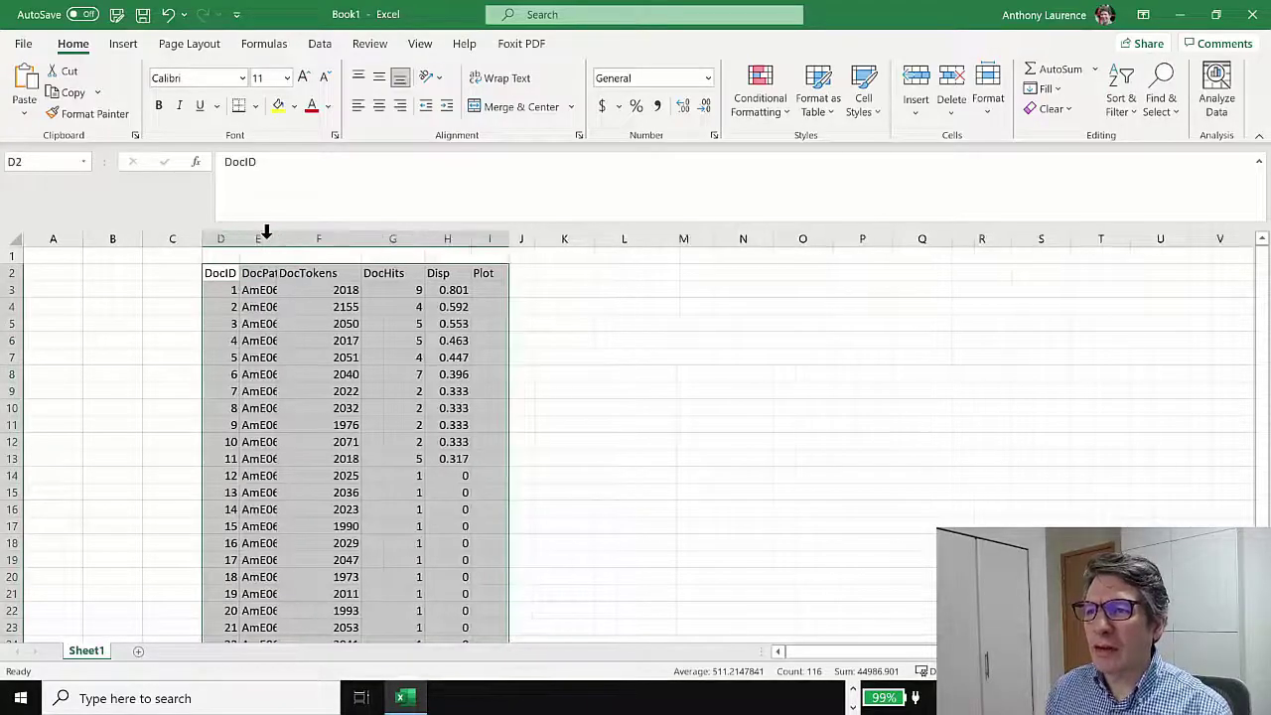
left_click(11, 237)
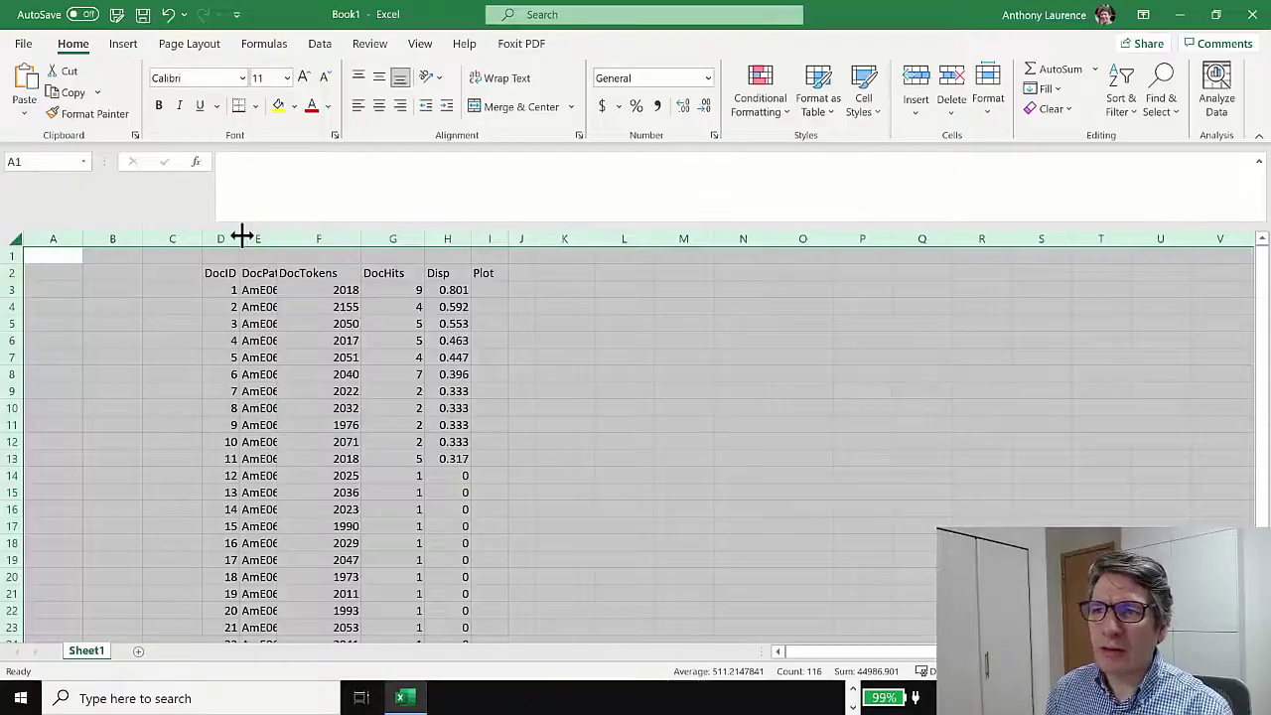
double_click(242, 238)
left_click(616, 306)
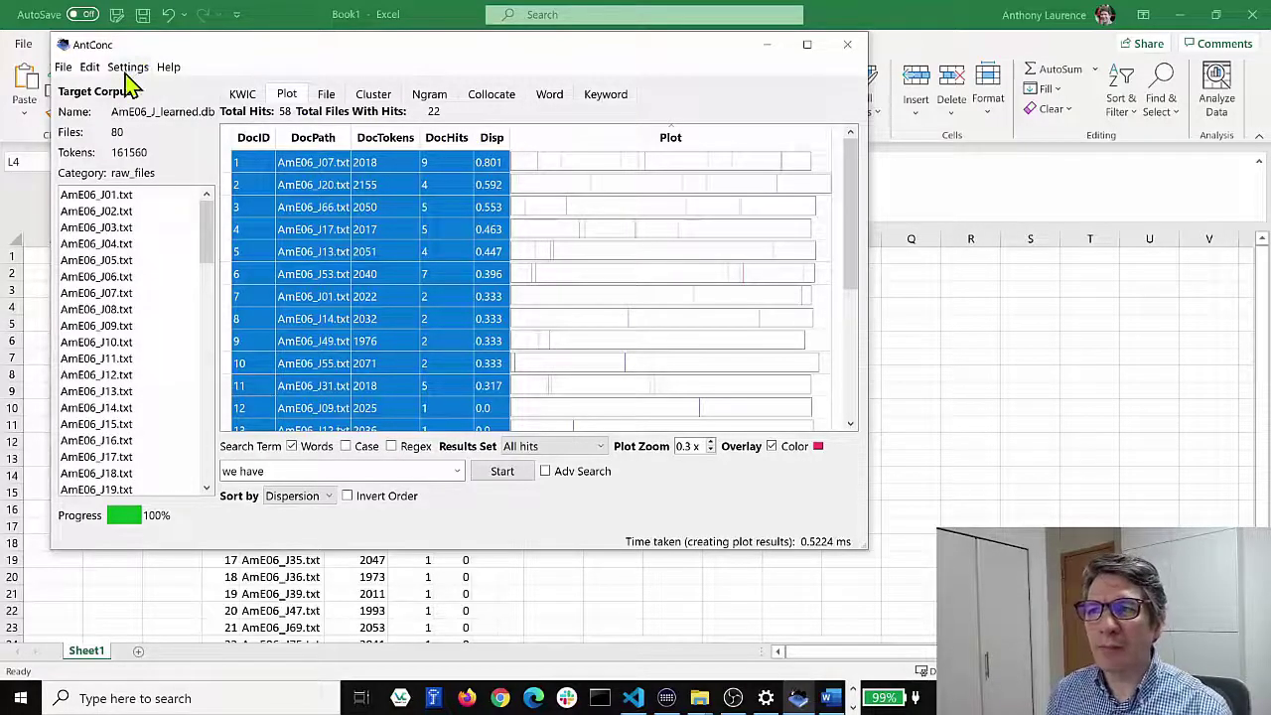
- Switch the Plot tool to Graphic view in Tool Settings and rerun the 'we have' search
left_click(129, 68)
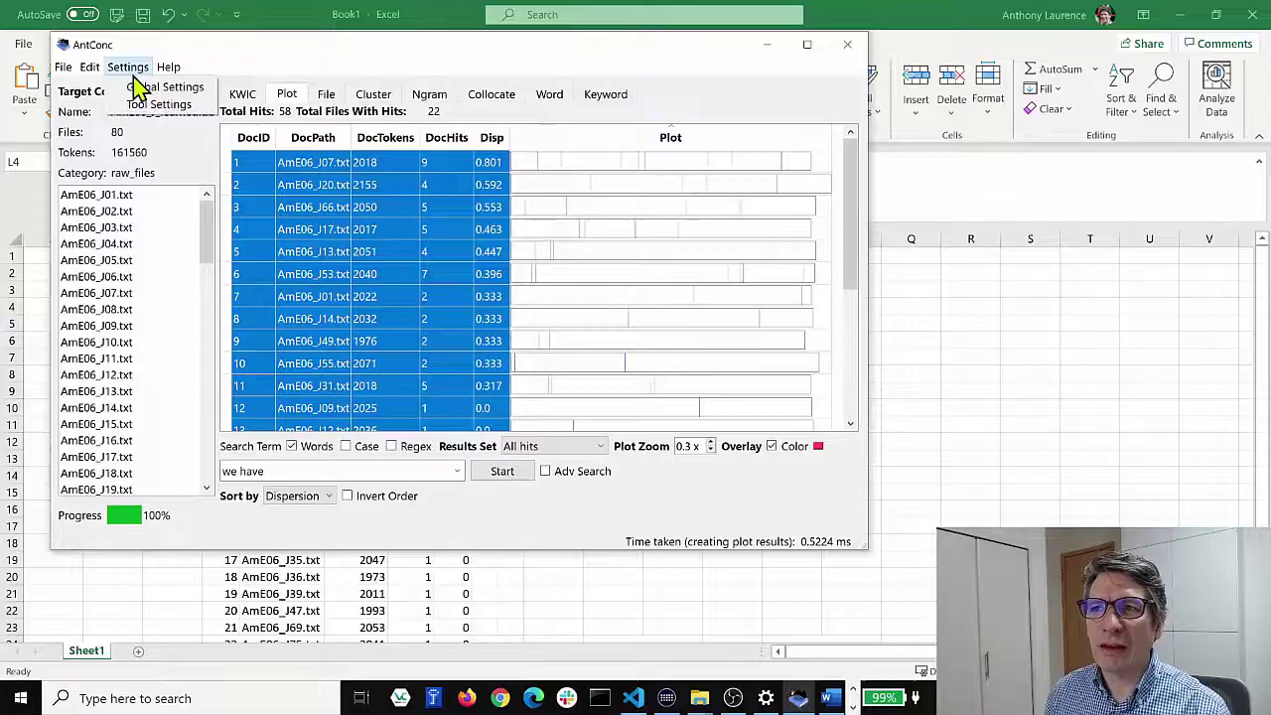
left_click(142, 109)
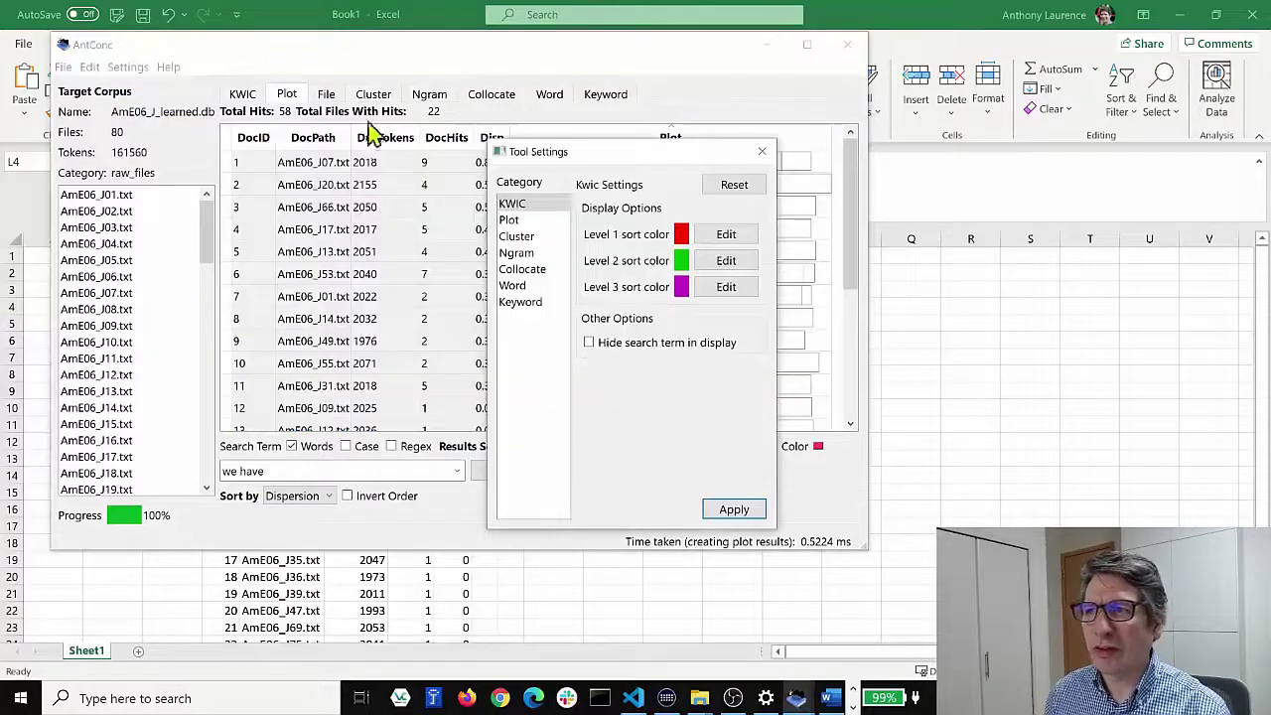
left_click(511, 221)
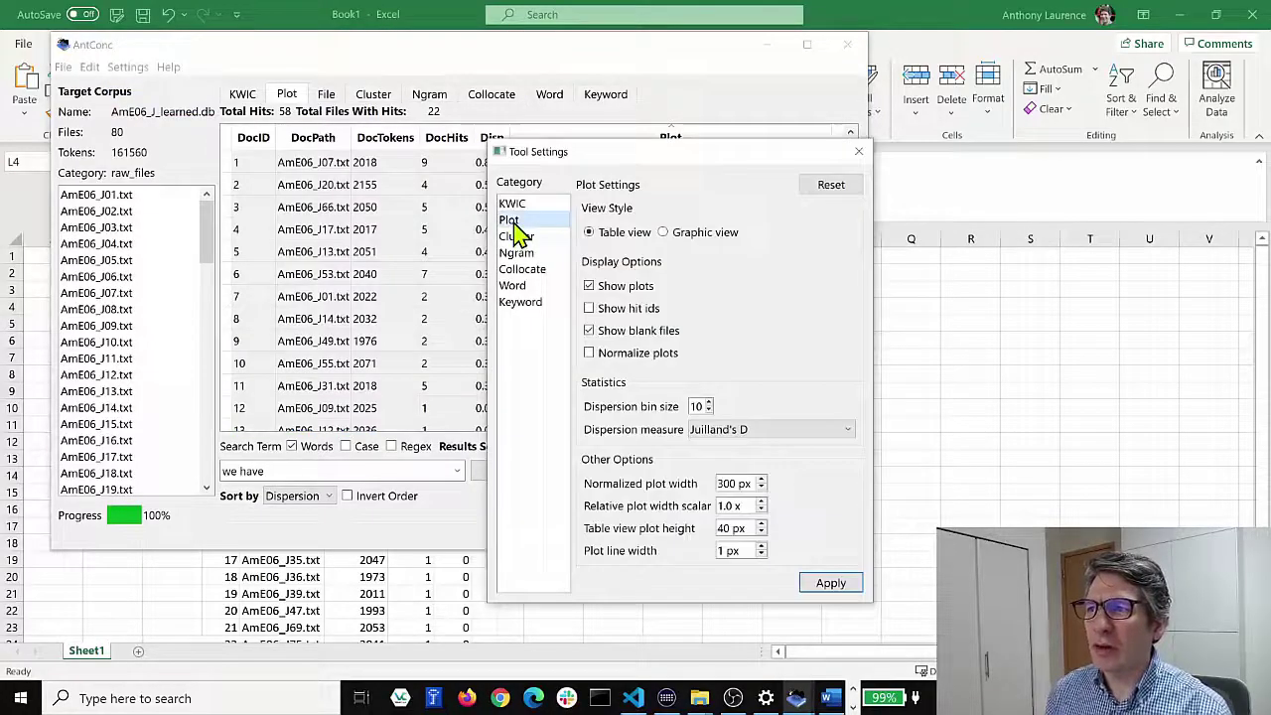
left_click(677, 236)
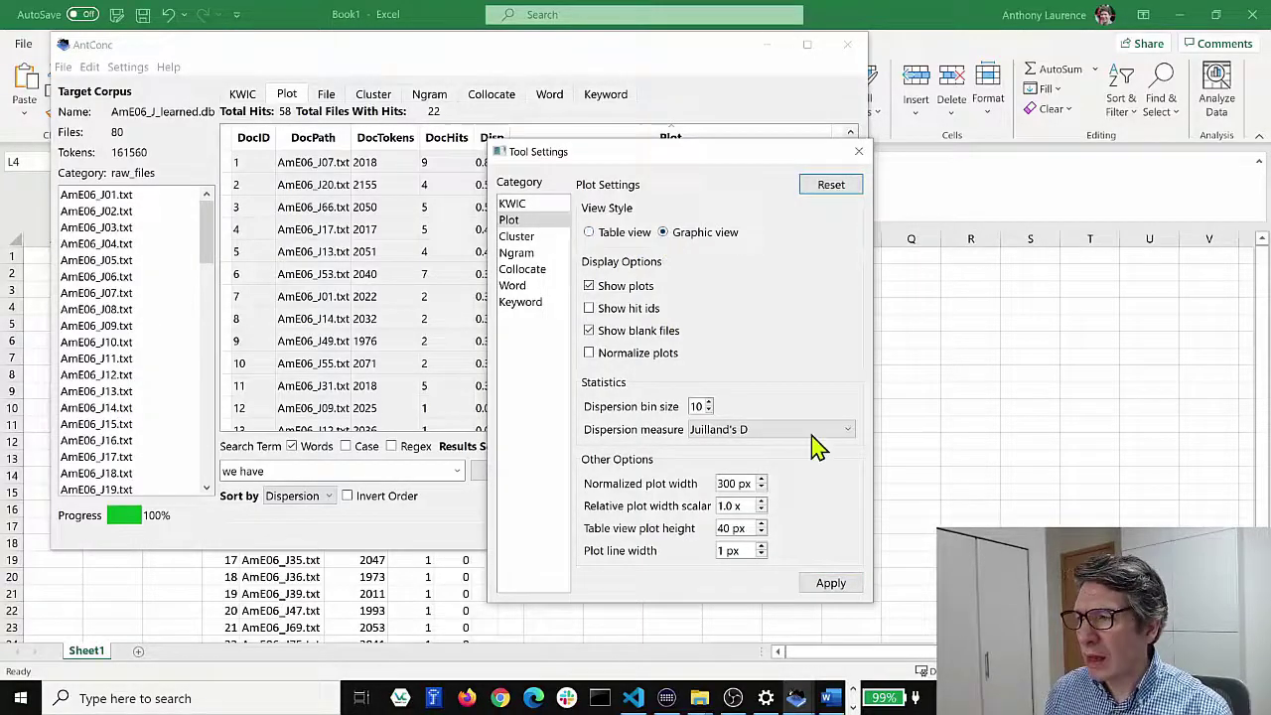
left_click(826, 586)
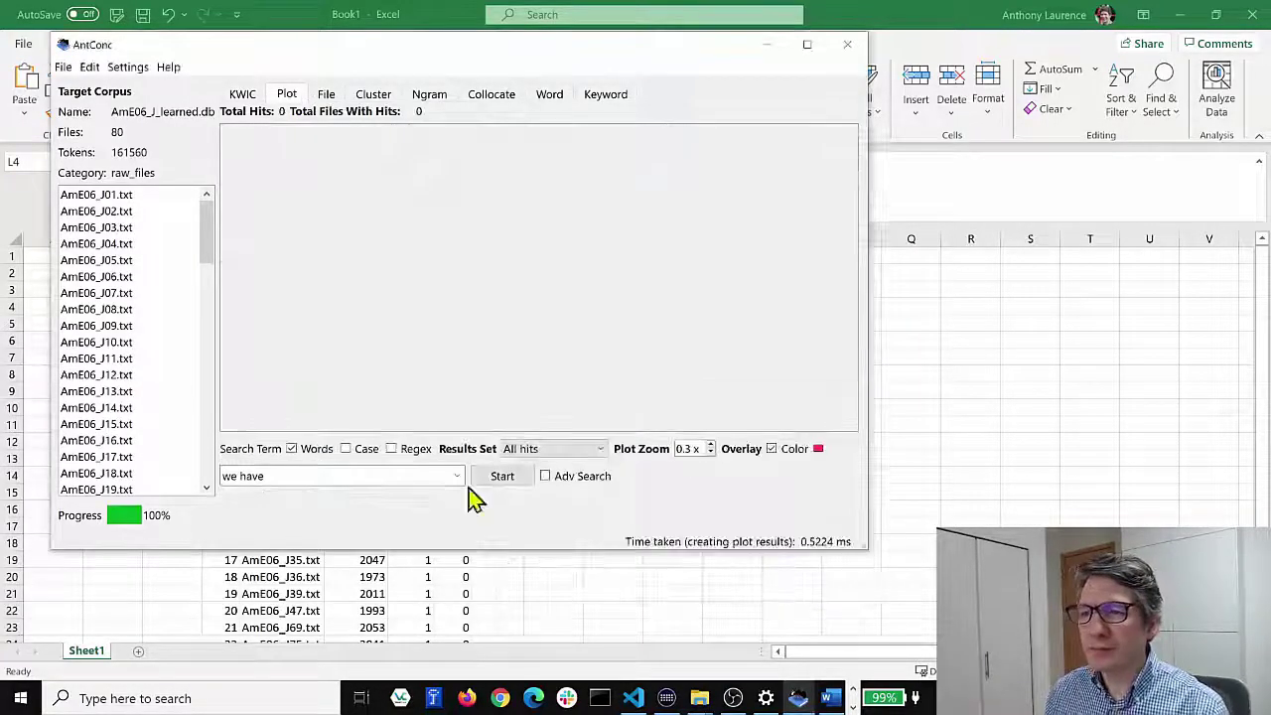
left_click(298, 477)
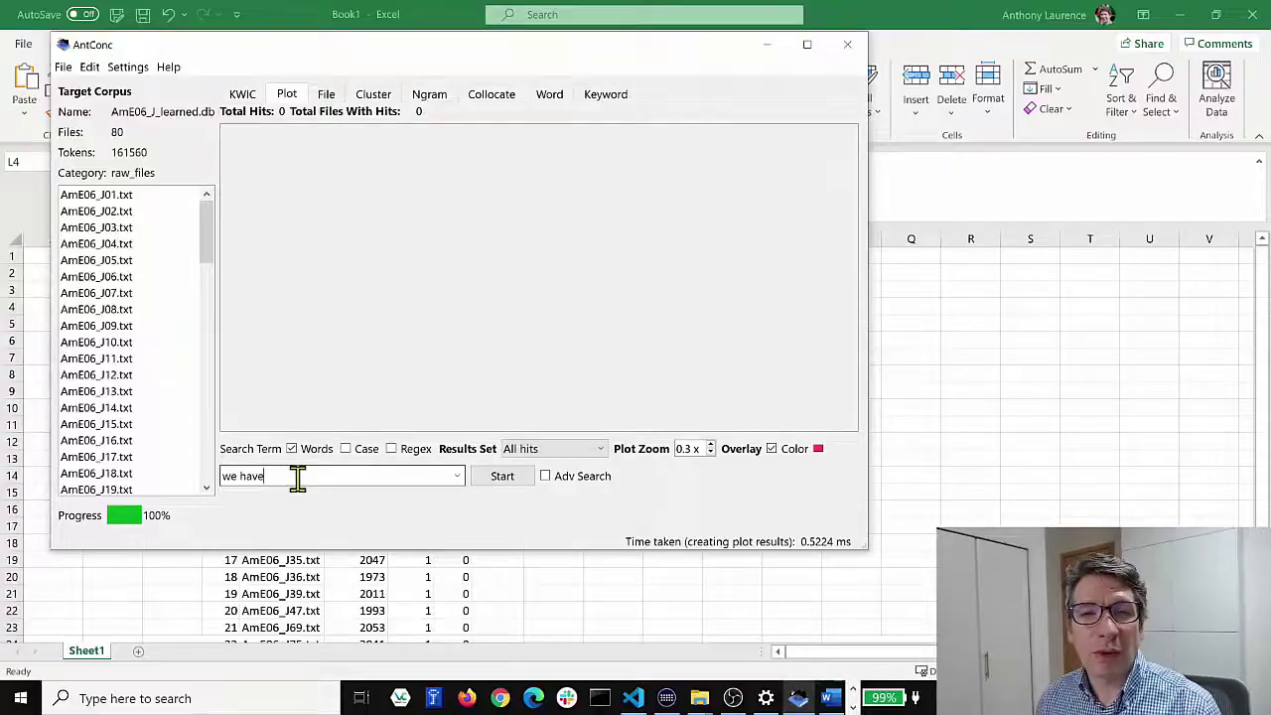
key("Return")
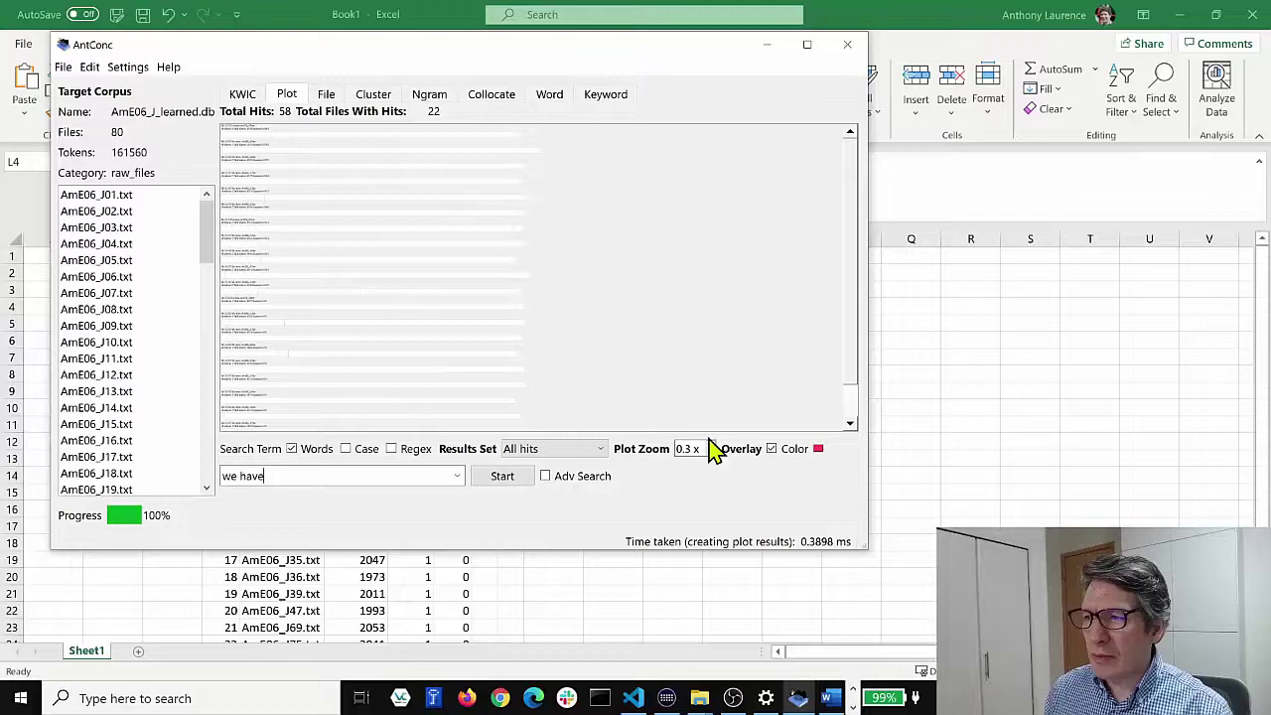
- Raise Plot Zoom step by step from 0.3 x to 1.1 x
left_click(711, 444)
left_click(711, 444)
left_click(711, 444)
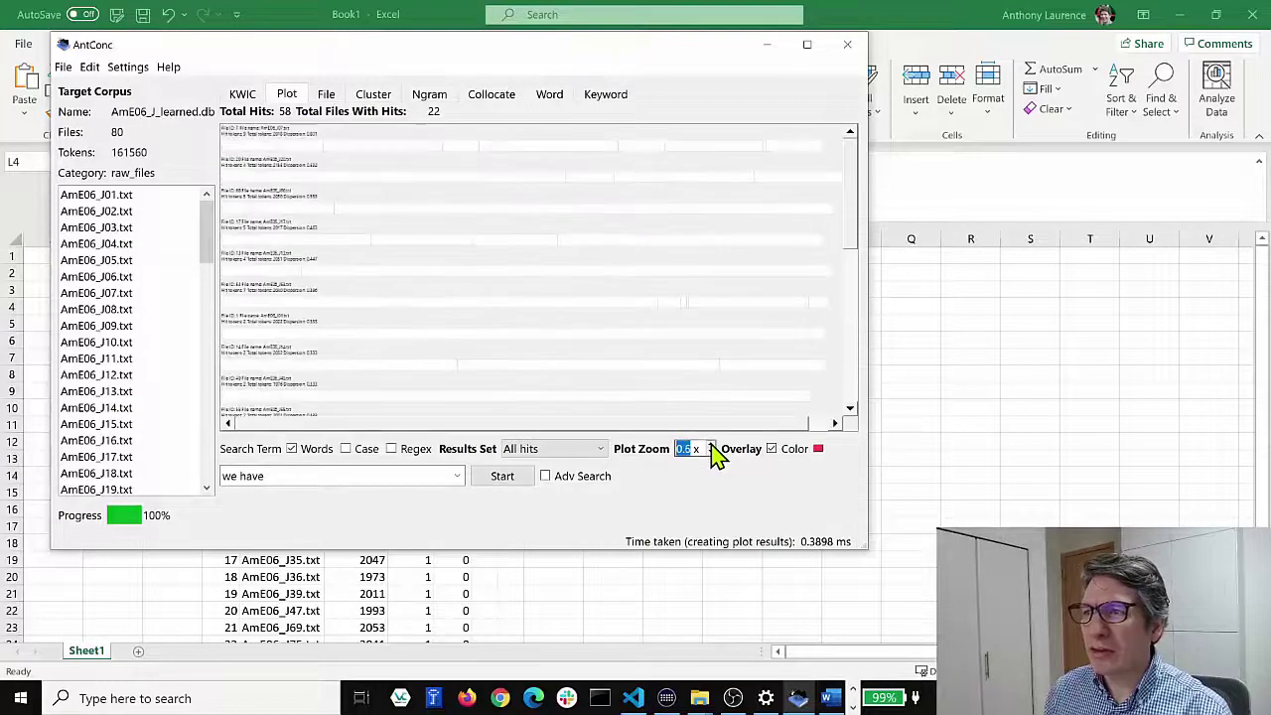
left_click(711, 444)
left_click(711, 444)
left_click(675, 422)
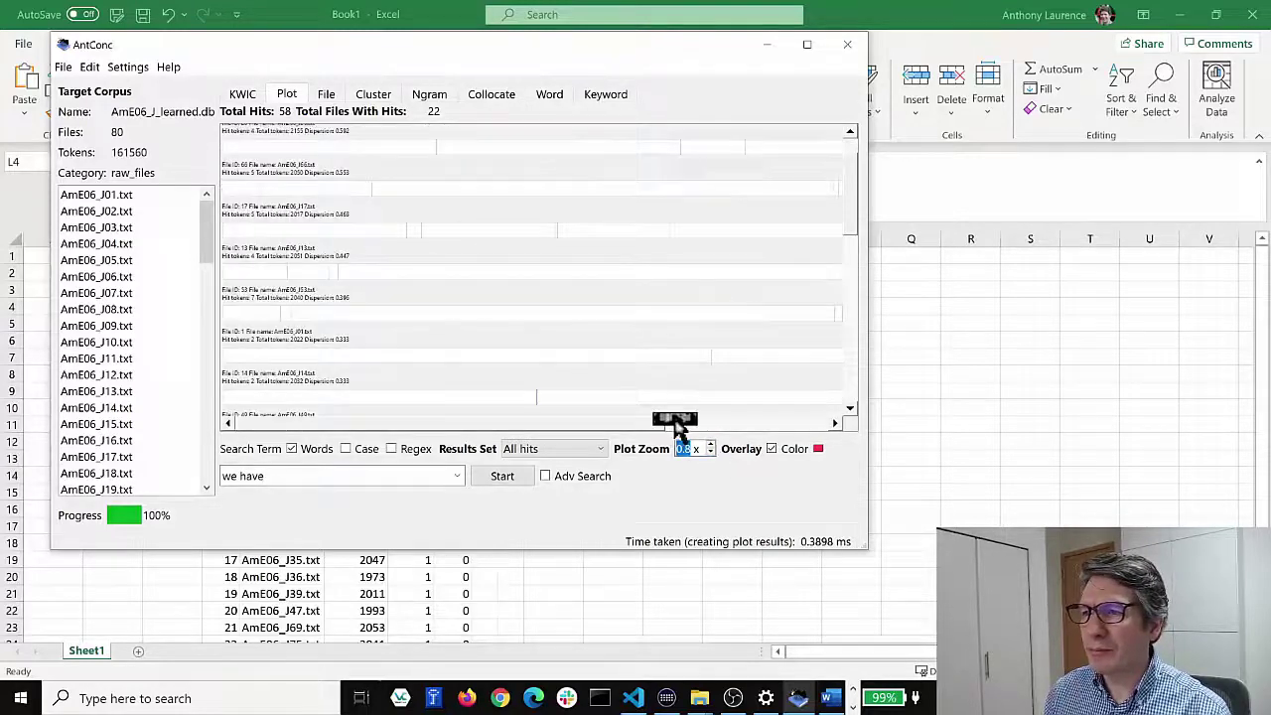
scroll(544, 286, "up", 1)
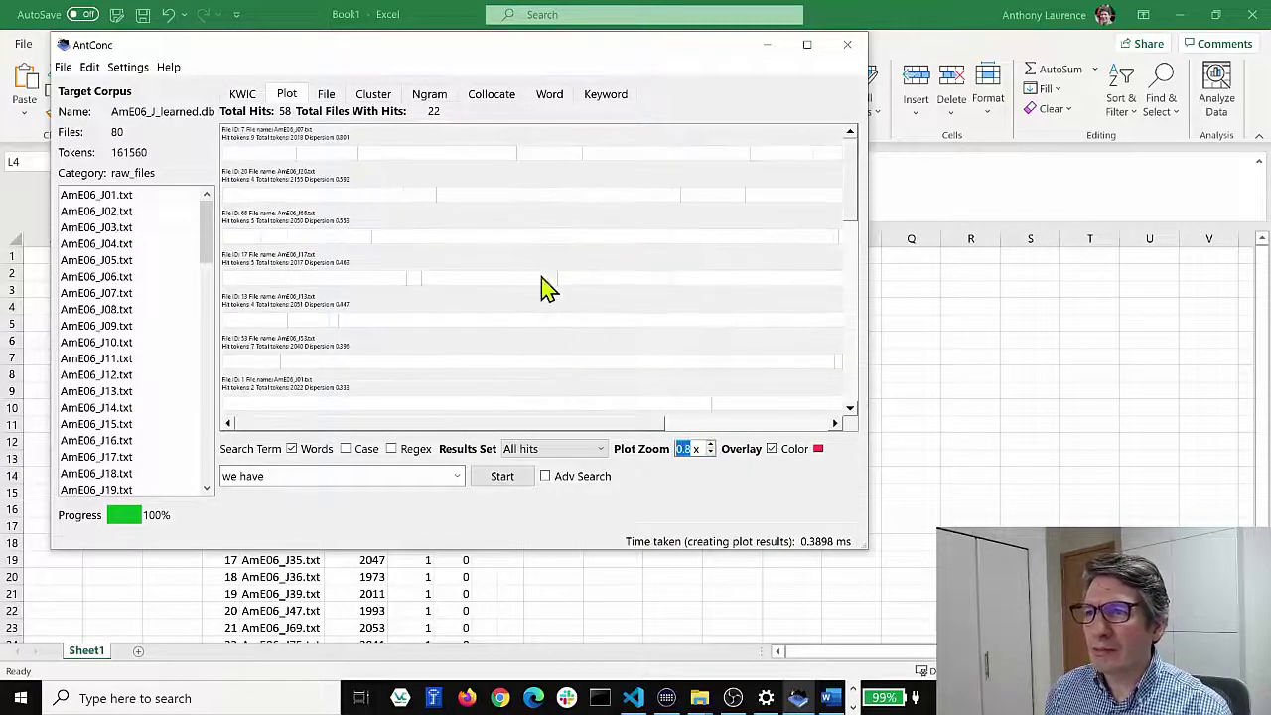
left_click(711, 444)
left_click(711, 444)
left_click(711, 444)
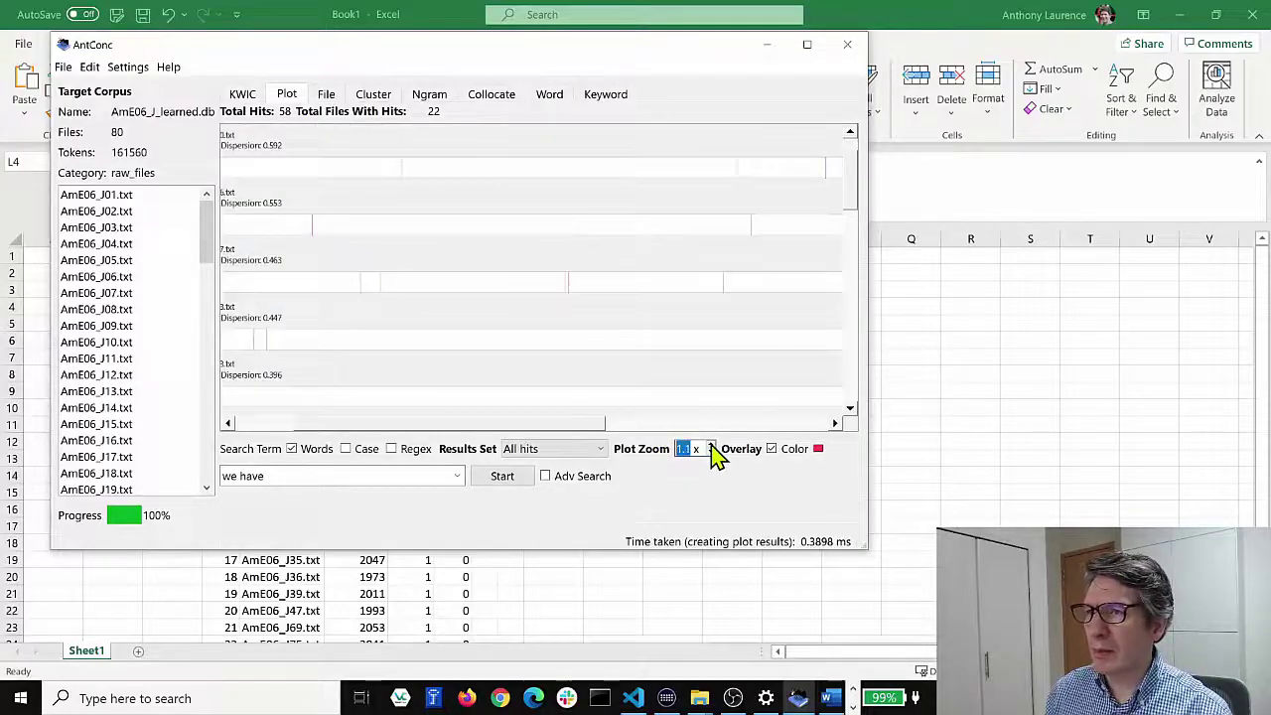
left_click(621, 422)
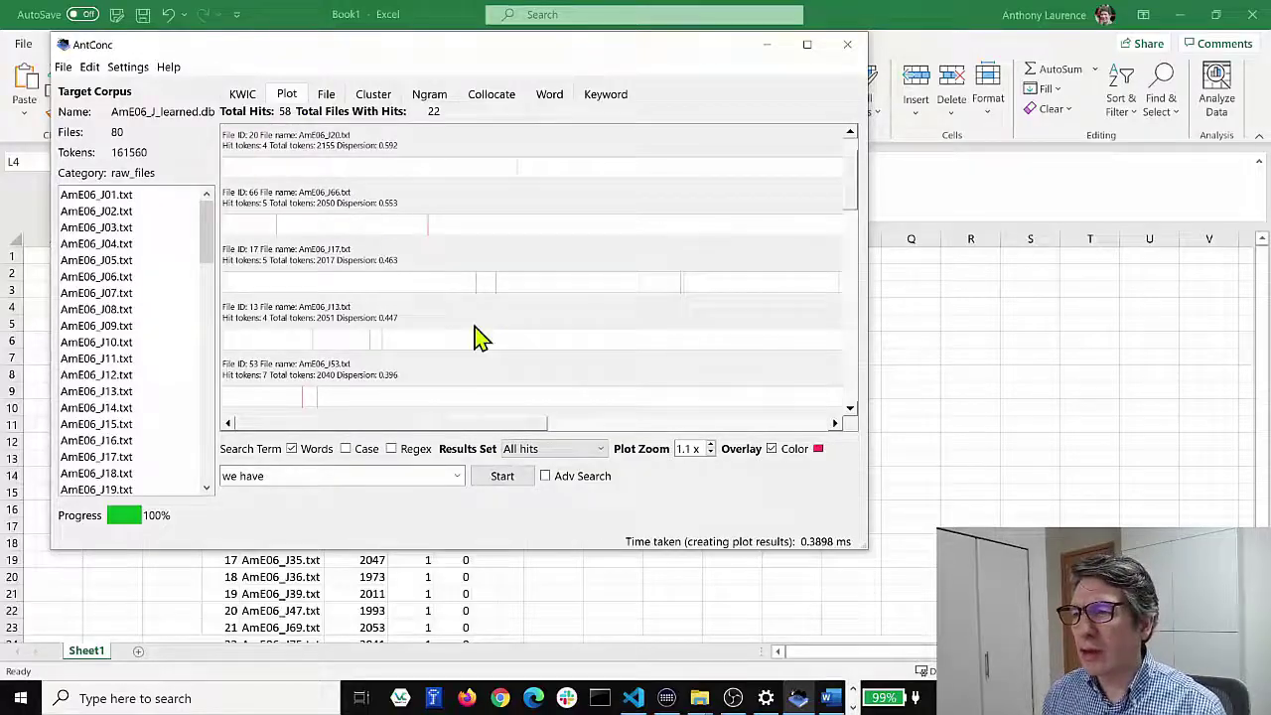
- Reapply the Plot tool settings and regenerate the 'we have' plots at equal normalized widths
left_click(131, 67)
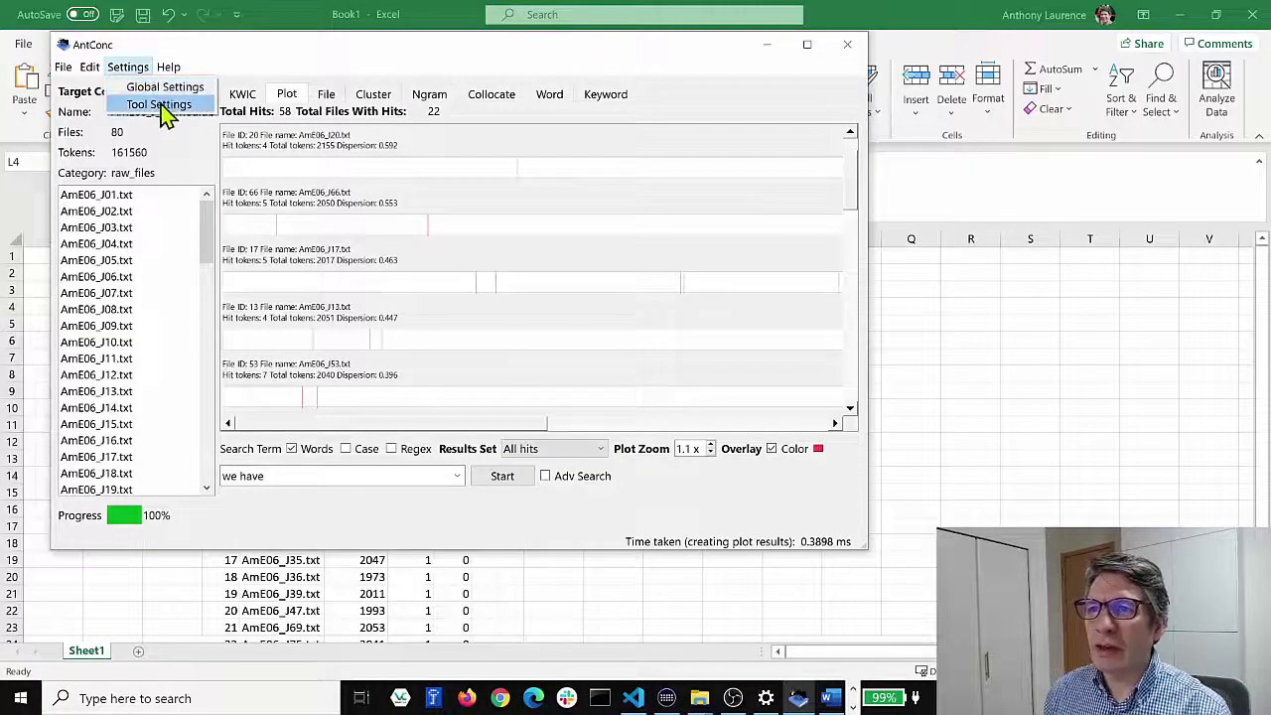
left_click(162, 106)
left_click(524, 221)
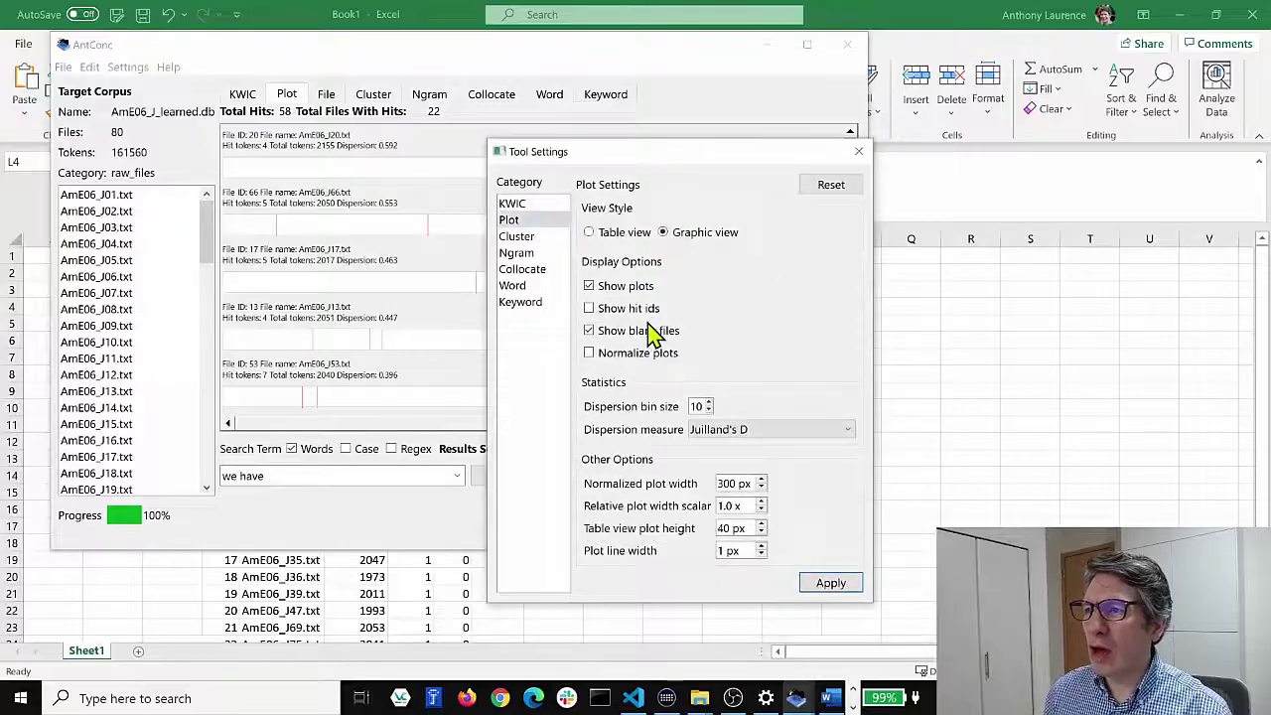
left_click(831, 582)
left_click(480, 479)
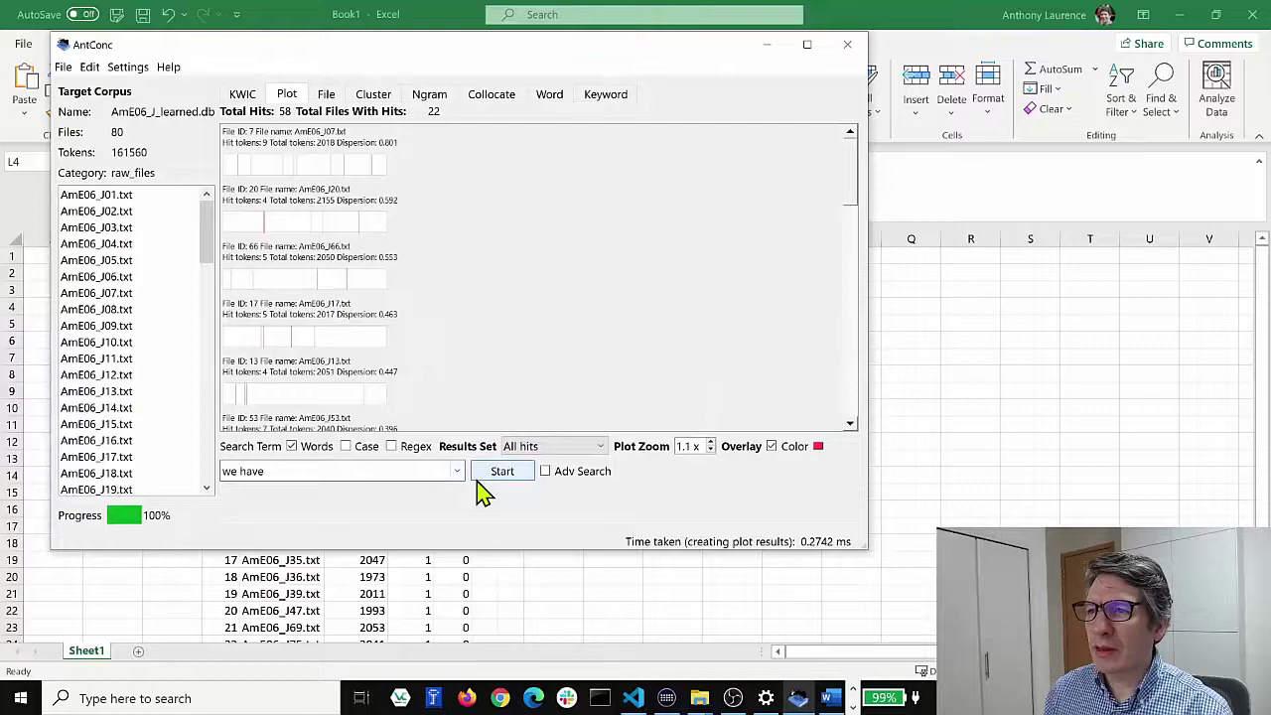
- Increase Plot Zoom to 1.5 x
left_click(710, 442)
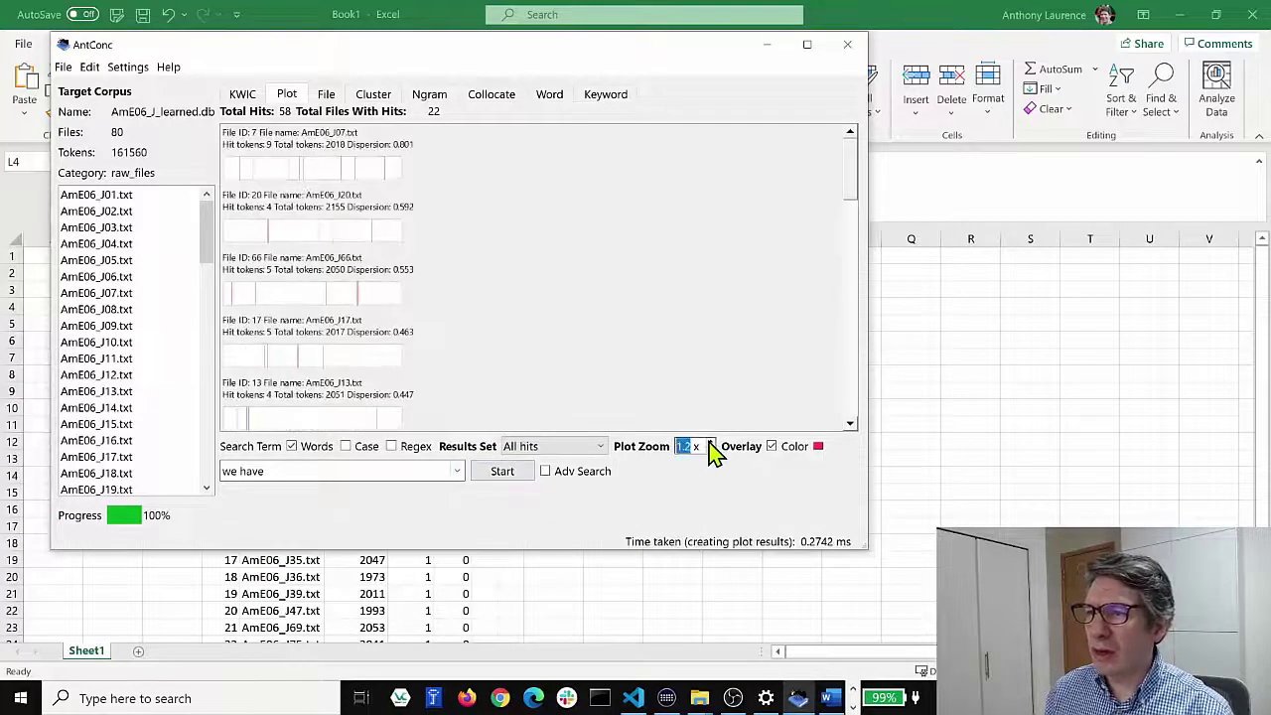
left_click(710, 442)
left_click(710, 442)
left_click(710, 441)
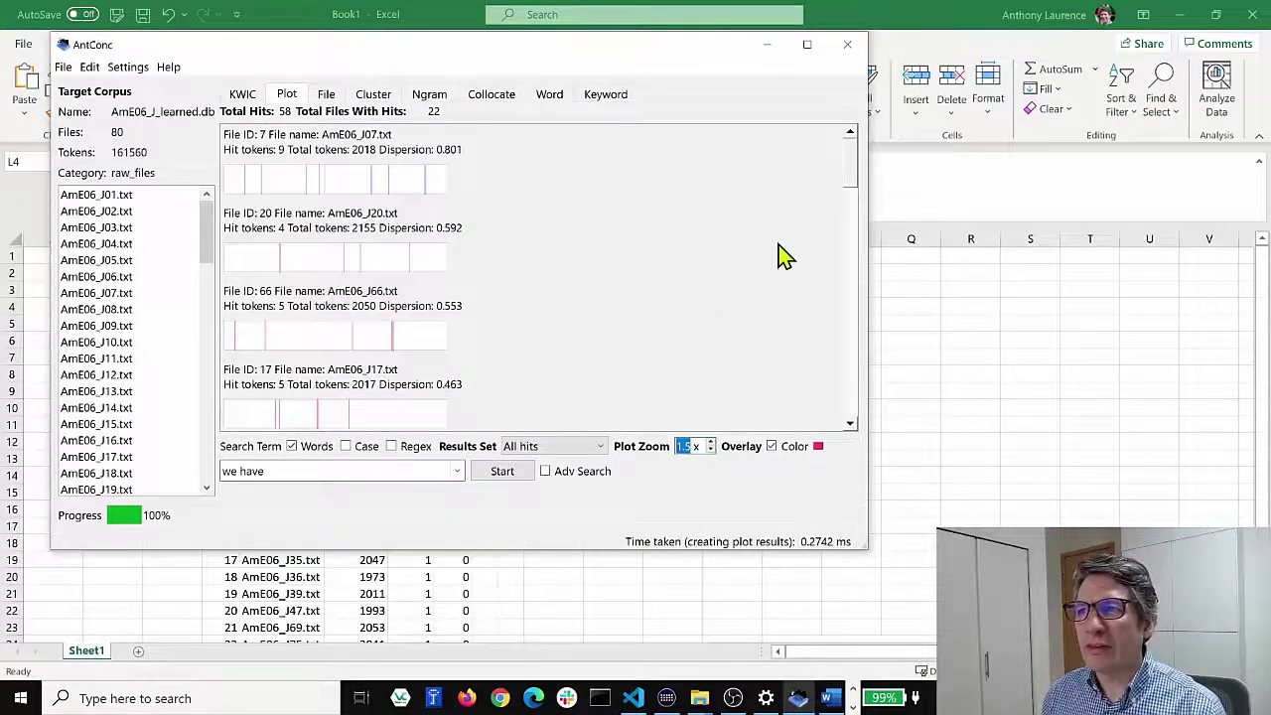
mouse_move(849, 164)
left_mouse_down()
mouse_move(849, 150)
mouse_move(849, 235)
mouse_move(854, 139)
left_mouse_up()
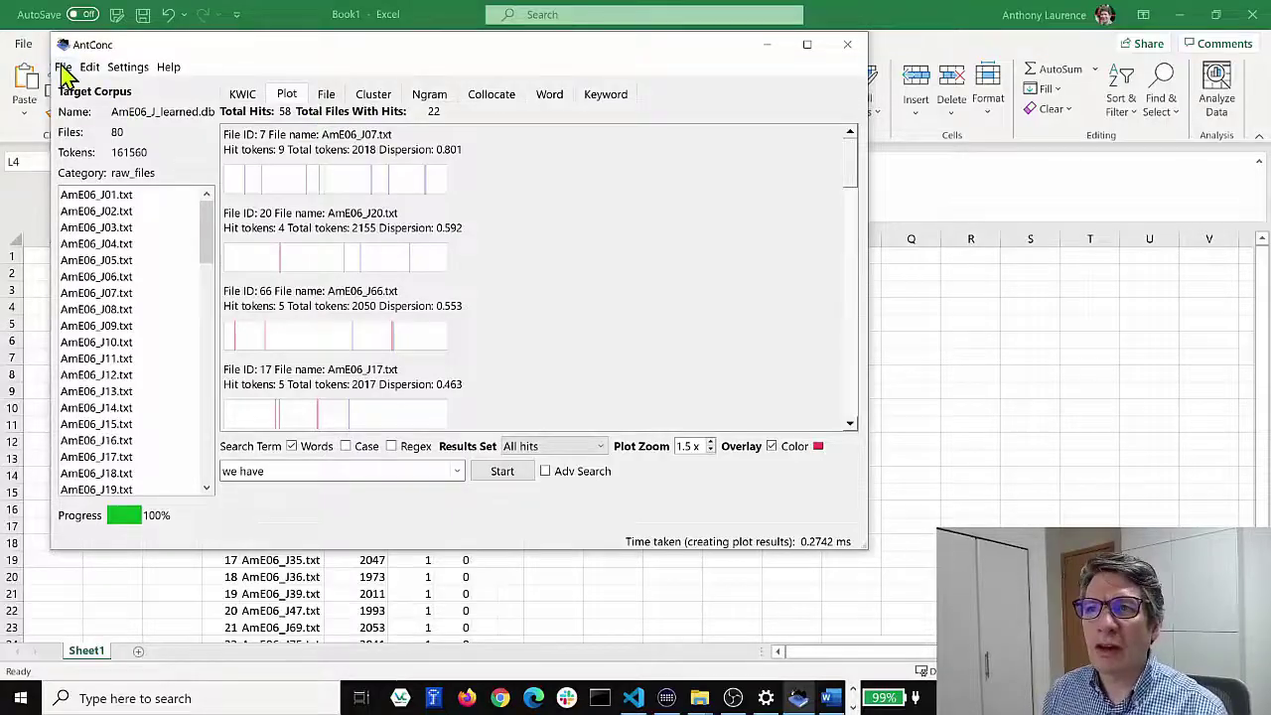
- Save the current plot tab as plot_results.png in AntConcPy3\corpora, then minimize Excel
left_click(64, 69)
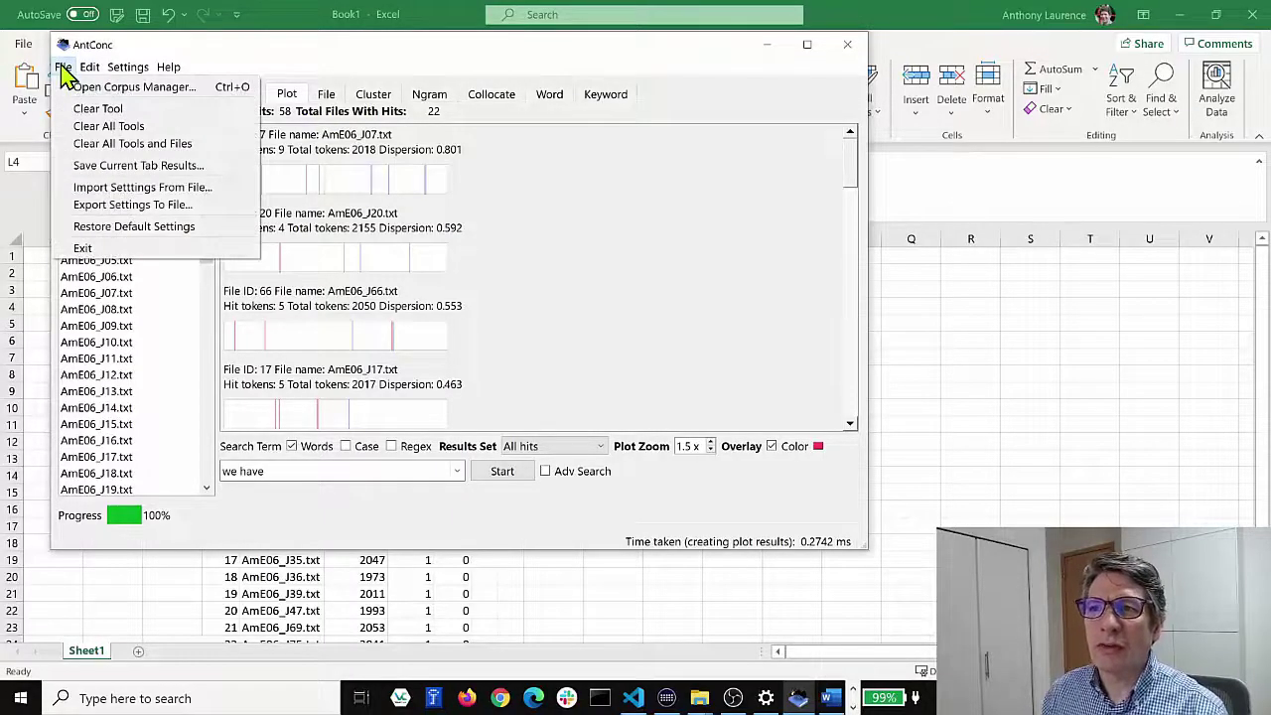
left_click(116, 174)
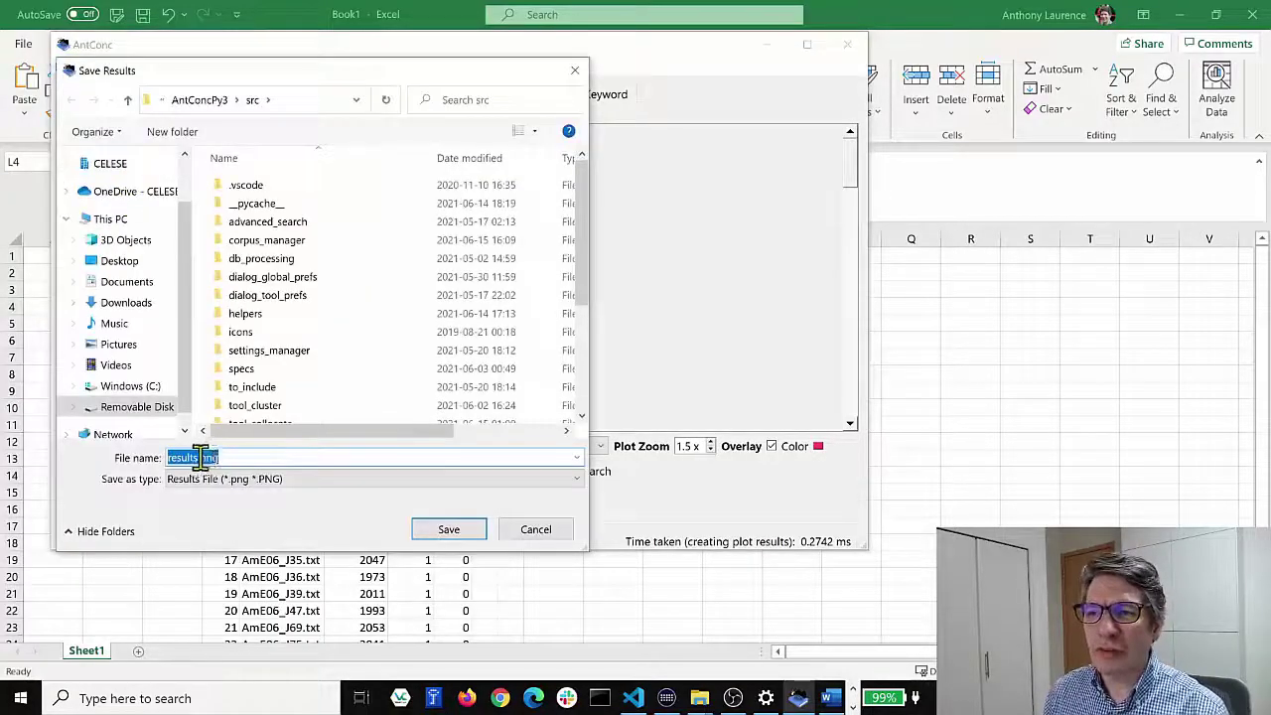
left_click(214, 100)
double_click(244, 203)
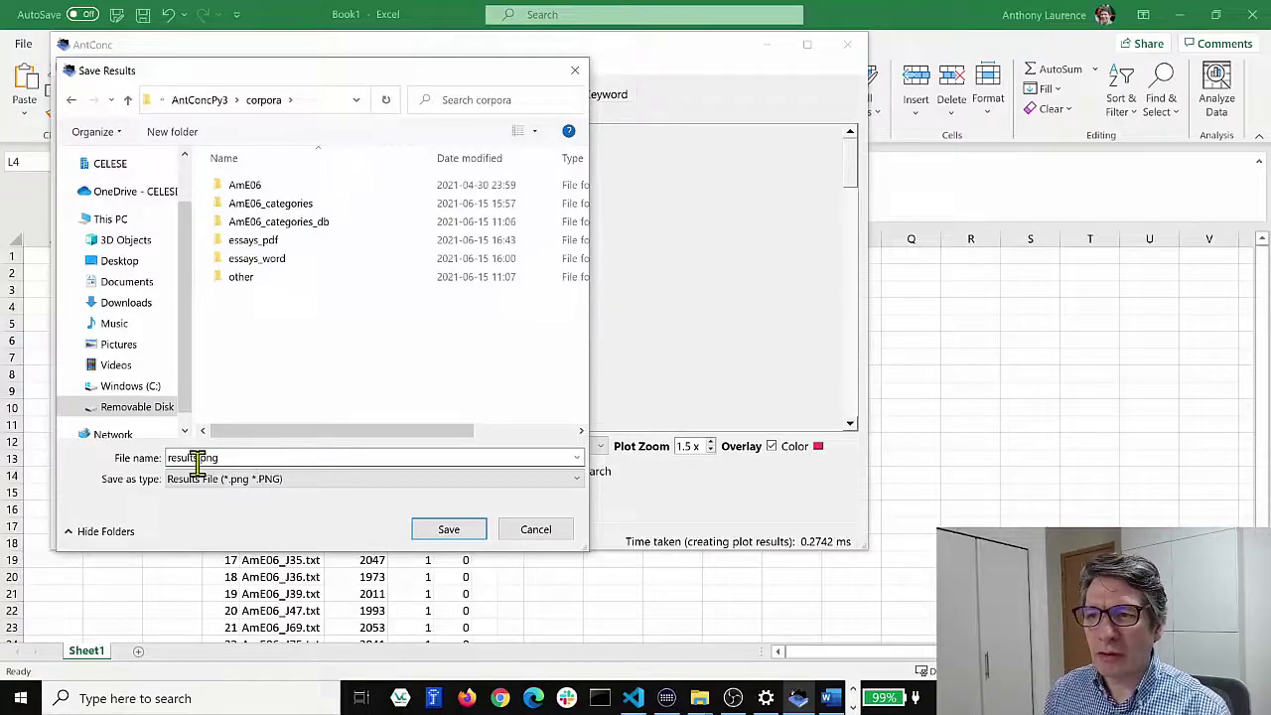
double_click(198, 460)
type("plot_")
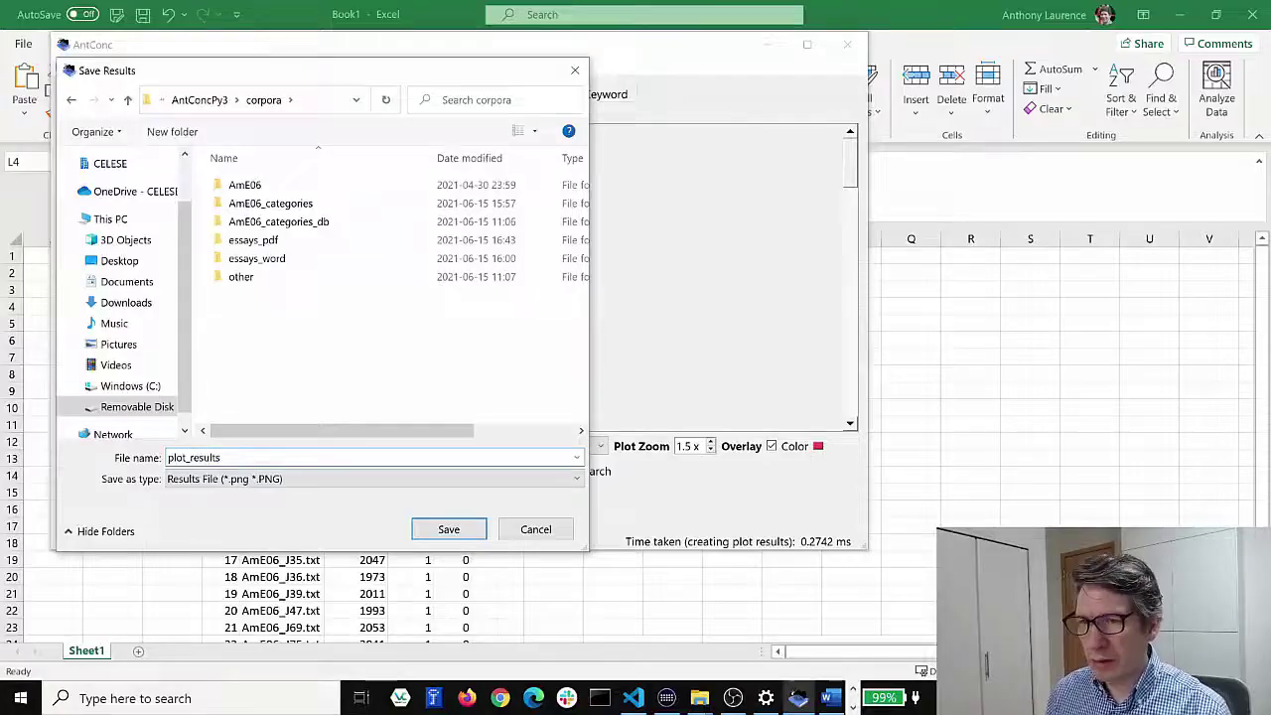
key("Return")
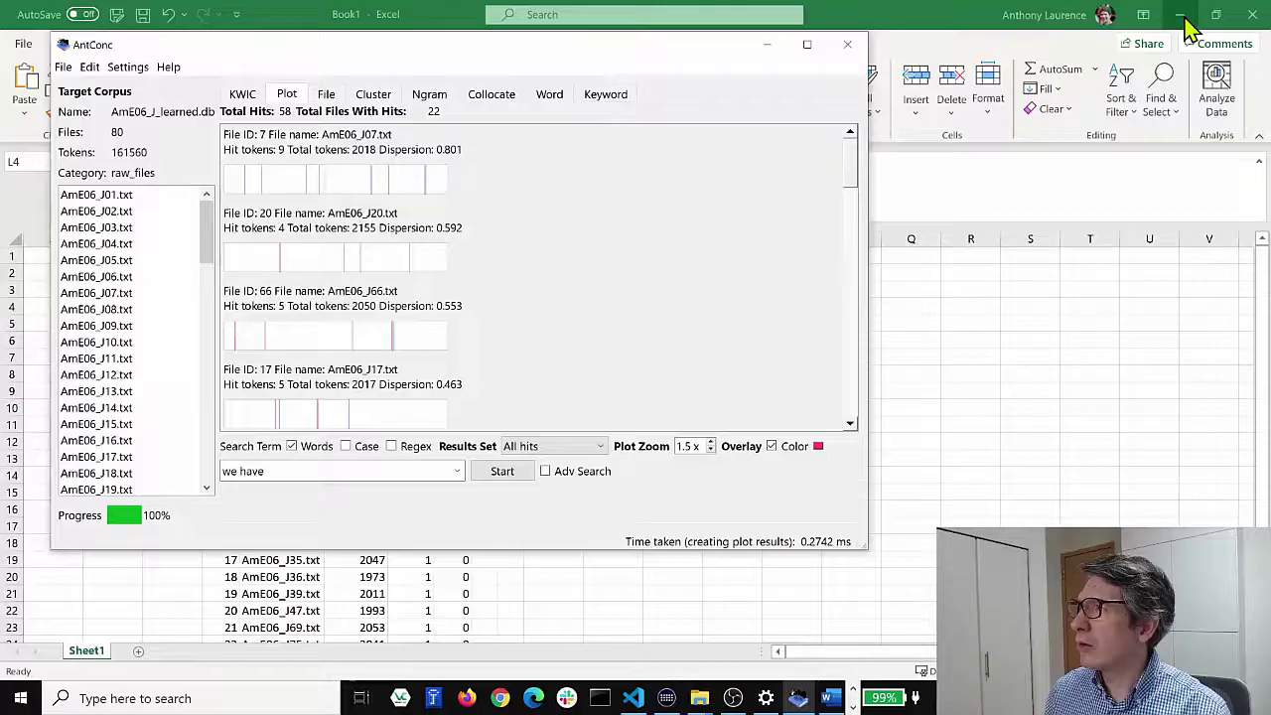
left_click(1196, 22)
- View plot_results.png in Photos, zooming in to read entries and back out, then close it
left_click(1192, 31)
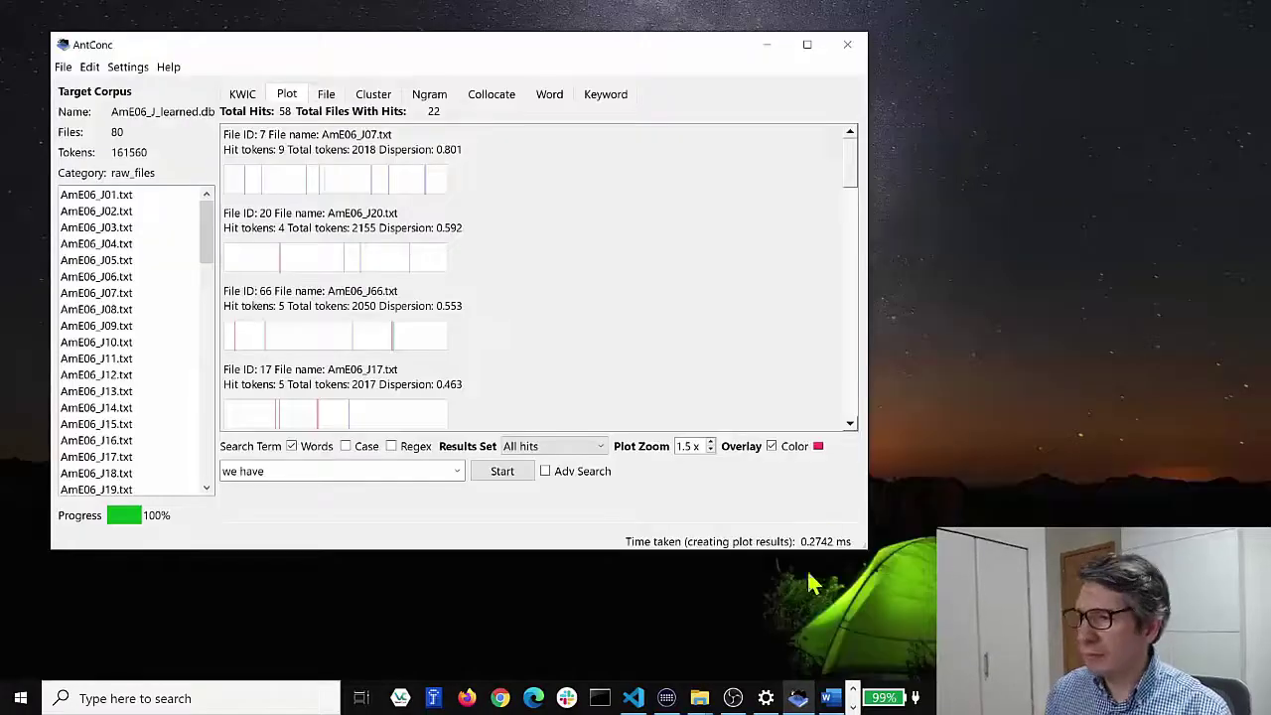
mouse_move(713, 698)
left_click(781, 646)
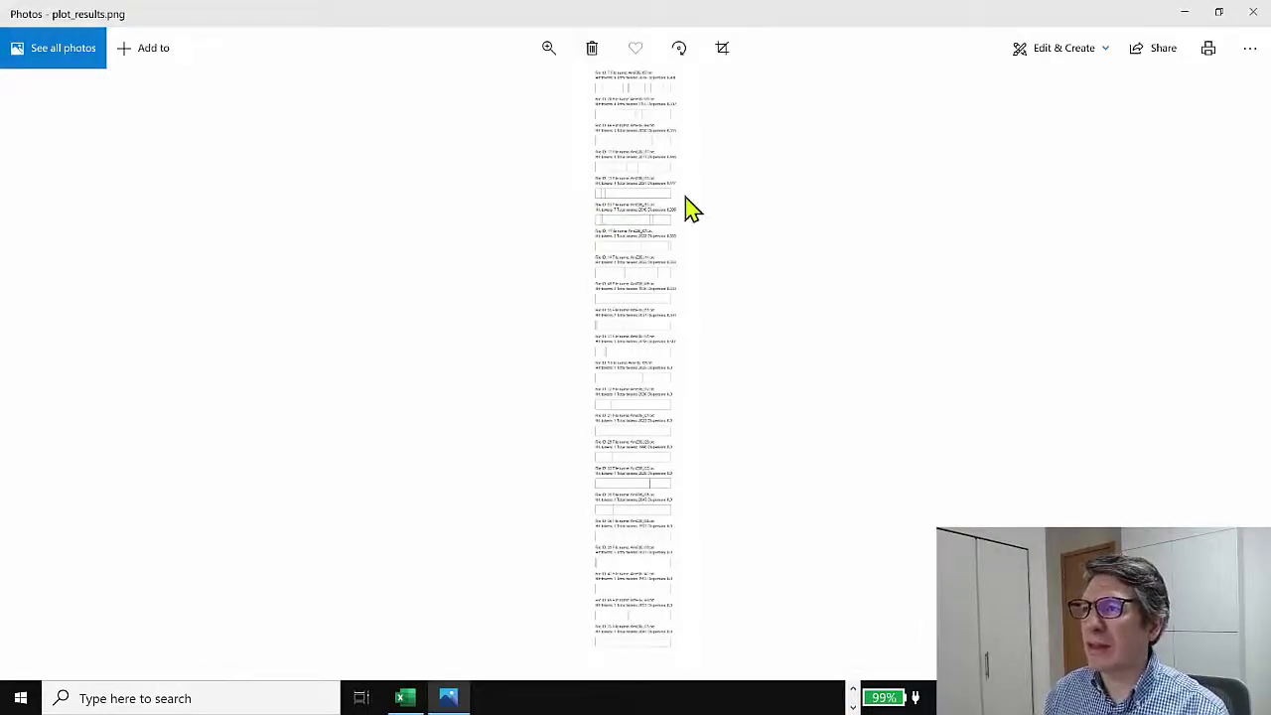
left_click(549, 52)
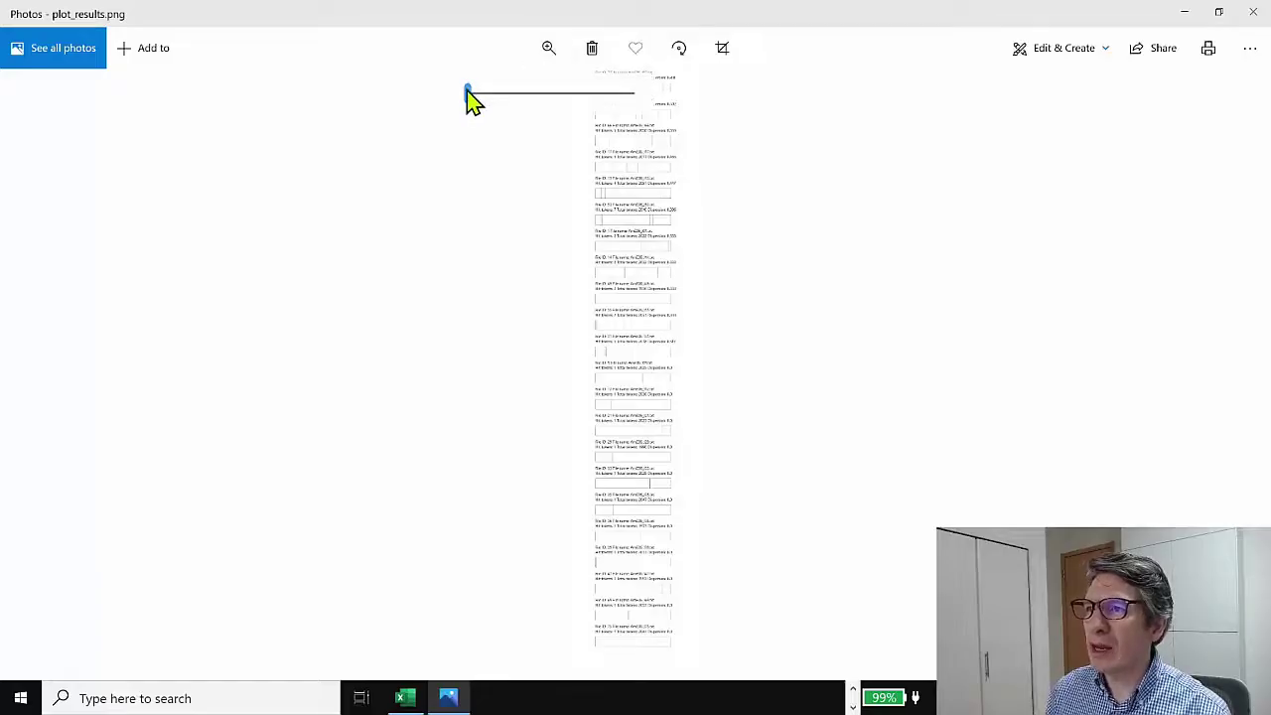
left_click_drag(467, 95, 527, 94)
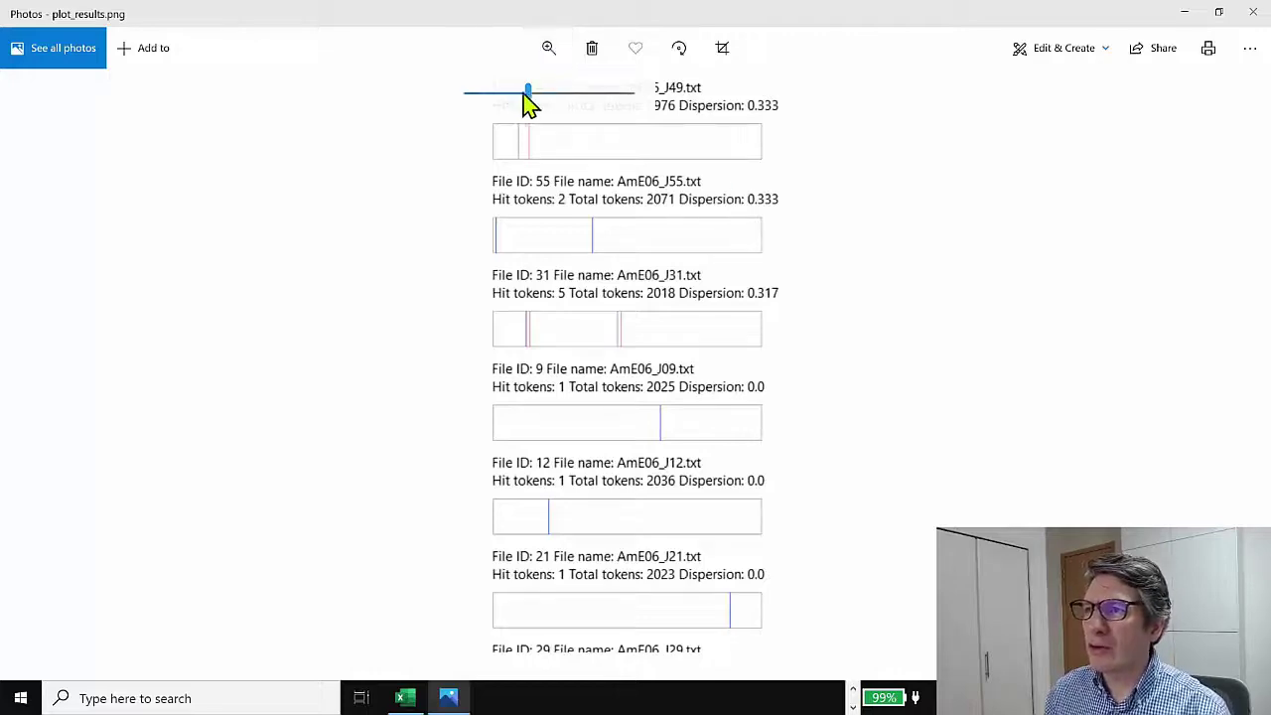
left_click_drag(528, 99, 459, 105)
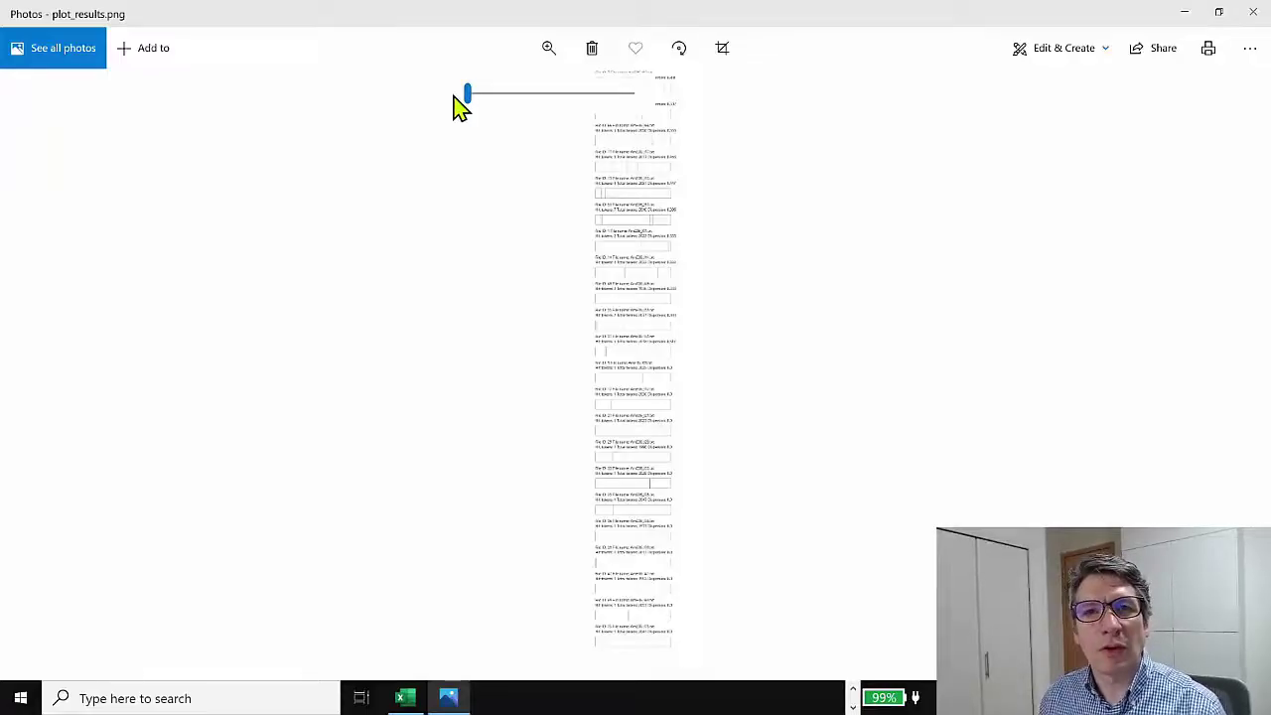
left_click(1256, 19)
left_click(323, 55)
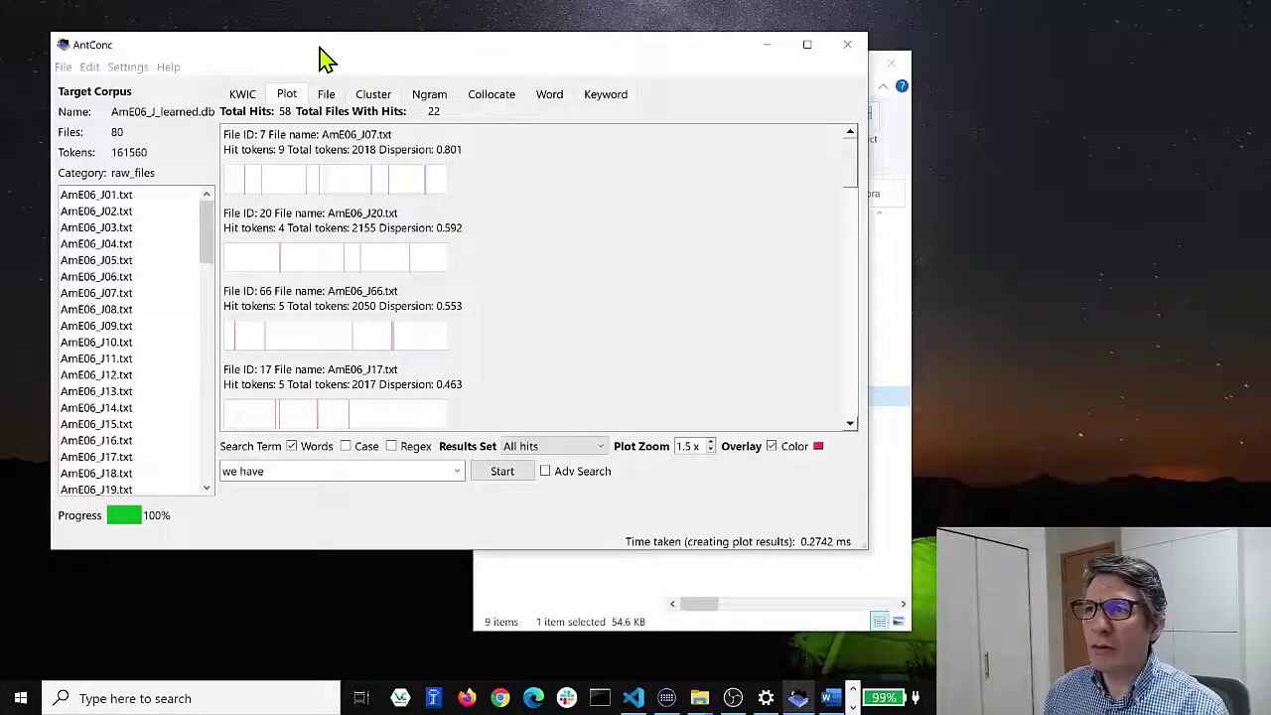